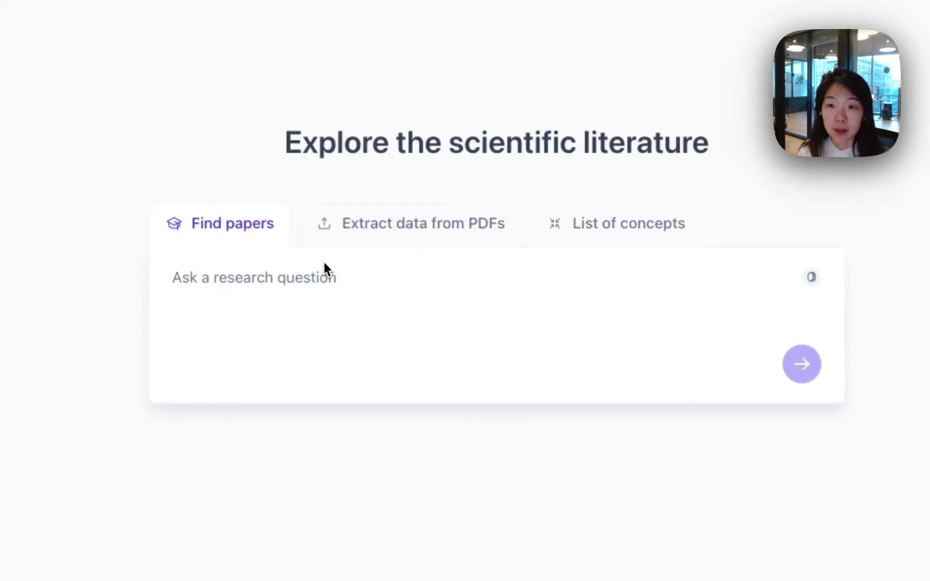
- Look at the Extract data from PDFs and List of concepts workflows, and return to Find papers
left_click(405, 231)
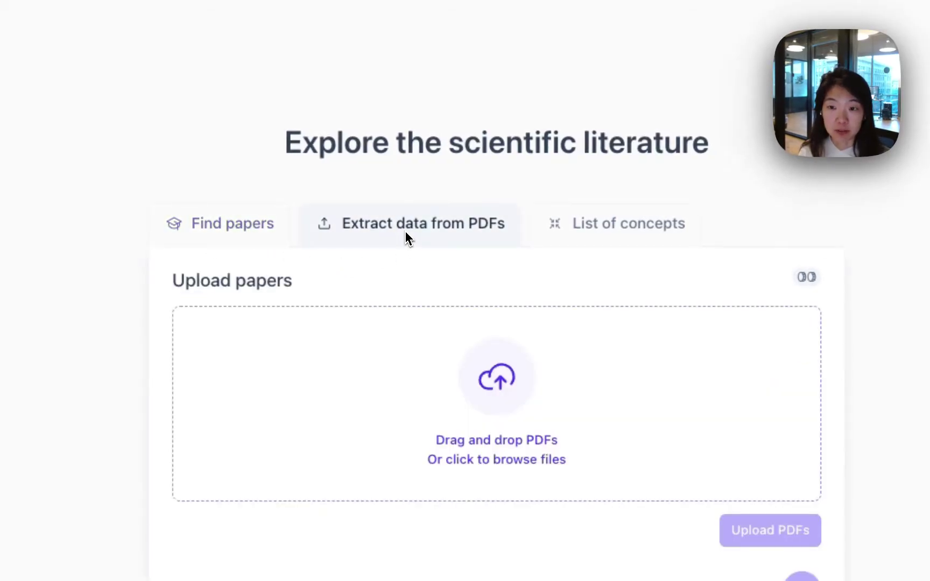
left_click(584, 236)
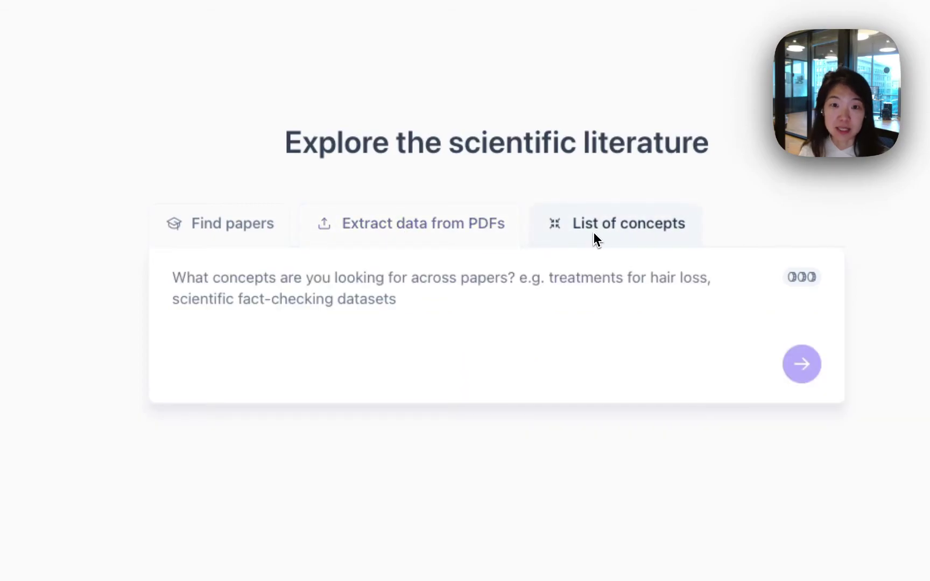
left_click(239, 225)
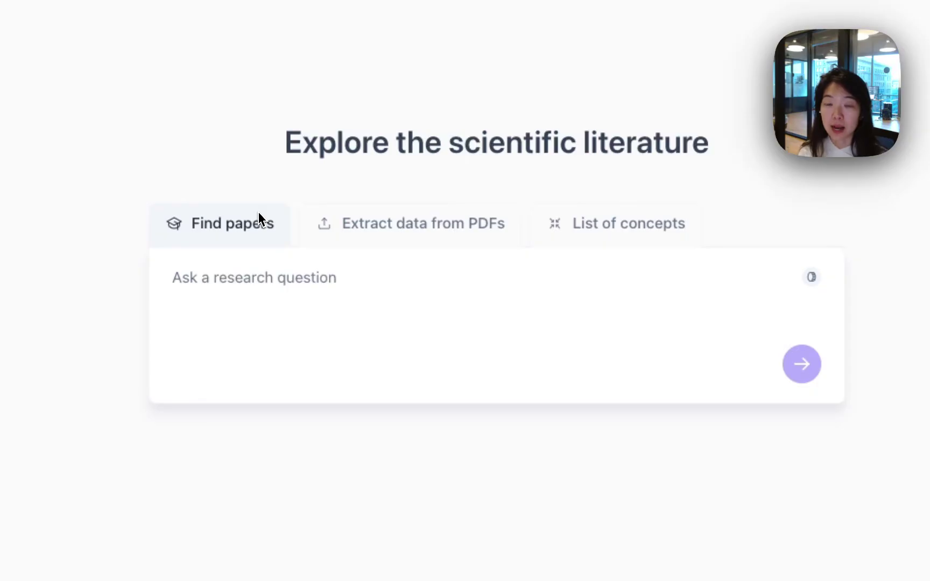
left_click(258, 212)
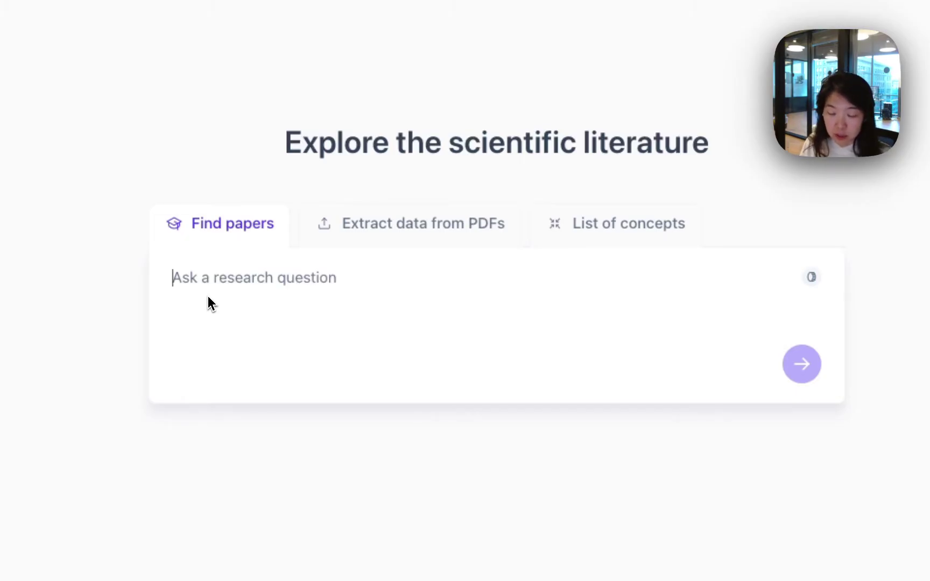
- Search for papers with the research question "What are the long-term effects of invasive species in the Pacific Northwest?"
type("What ar")
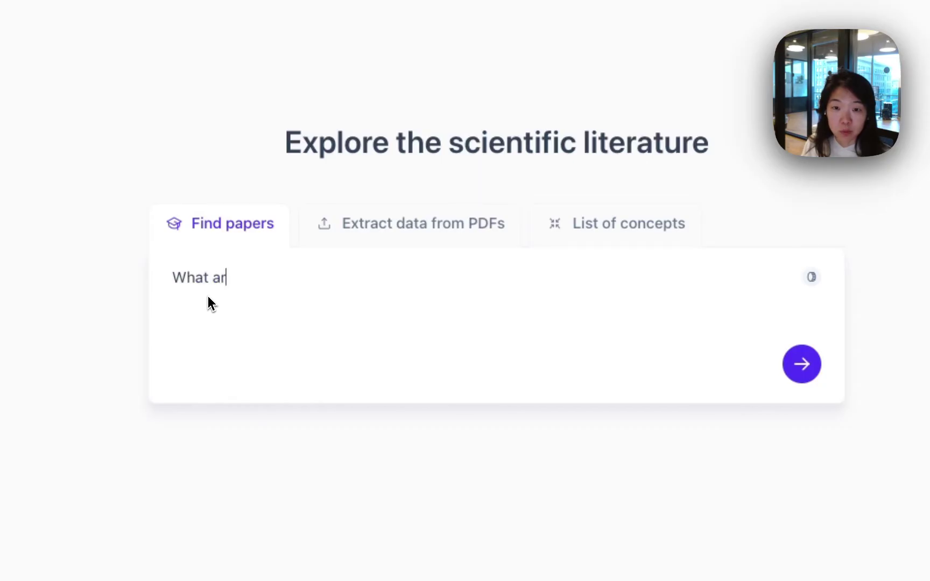
type("e the long-term e")
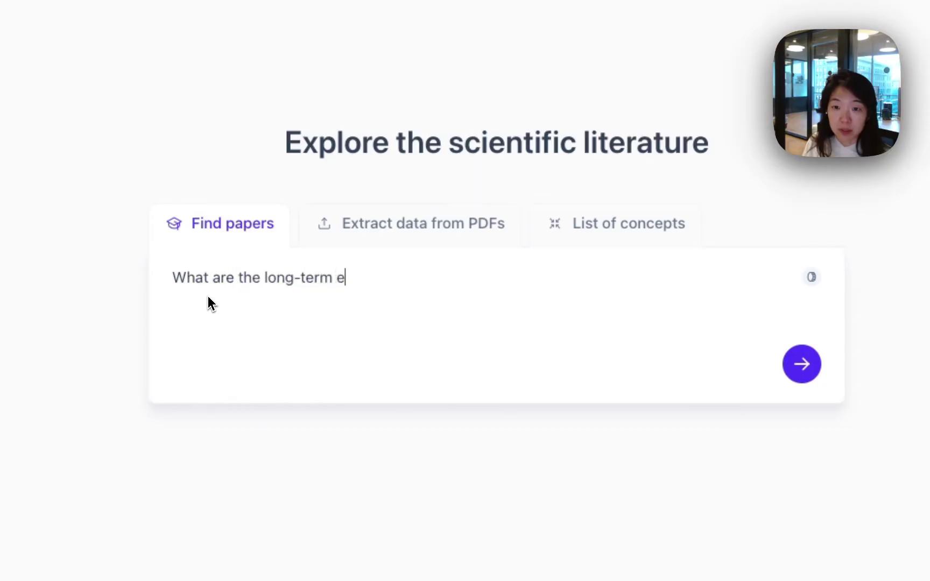
type("ffects of invasive speci")
key("BackSpace")
key("BackSpace")
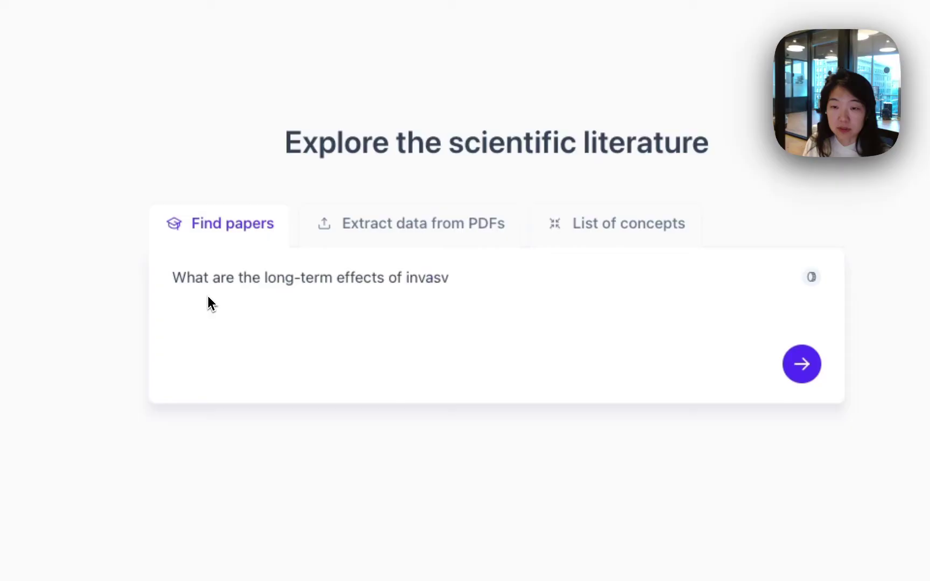
type("ive speci")
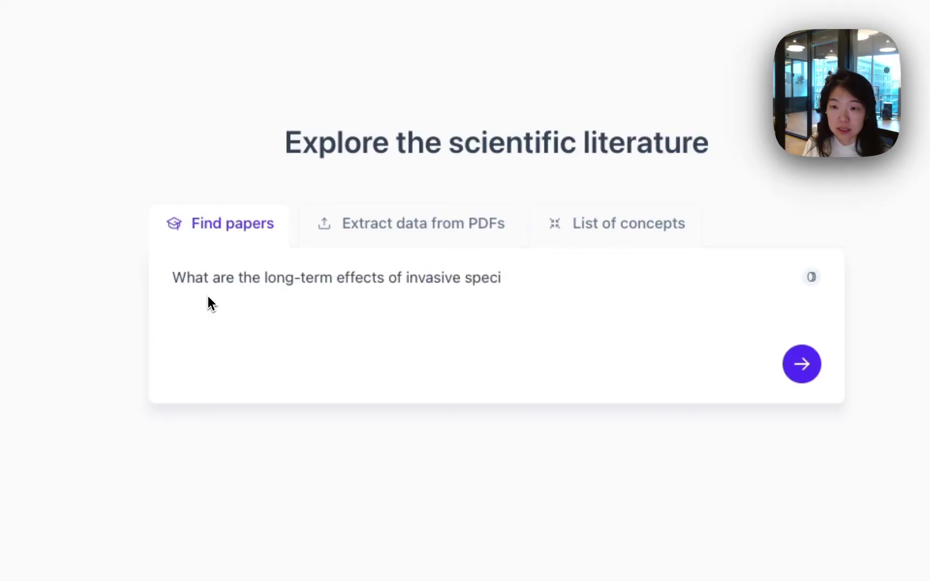
type("es in the Pacific Northwest?")
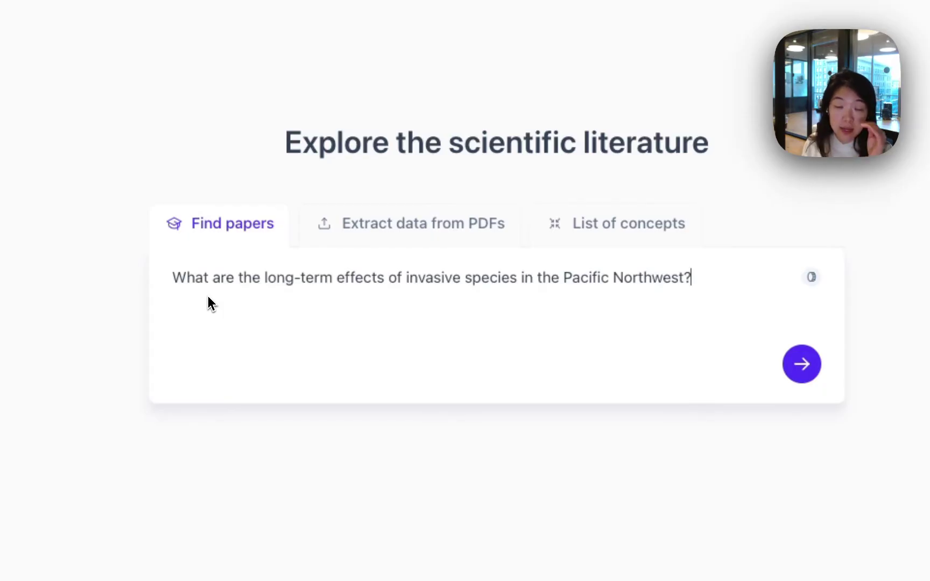
key("Return")
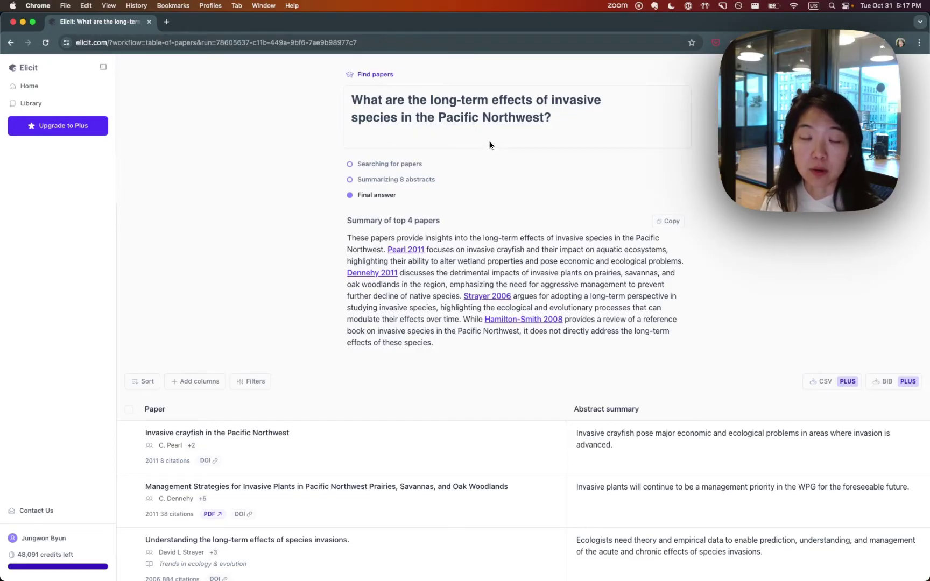
- Examine the summary of the top papers and the results table with its paper details and abstract summaries
scroll(488, 252, "down", 2)
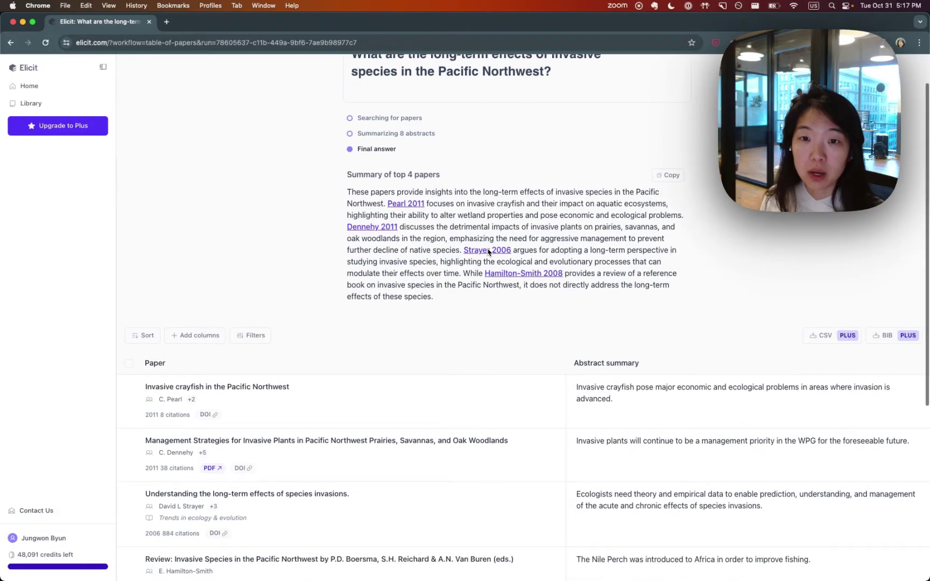
scroll(488, 251, "up", 2)
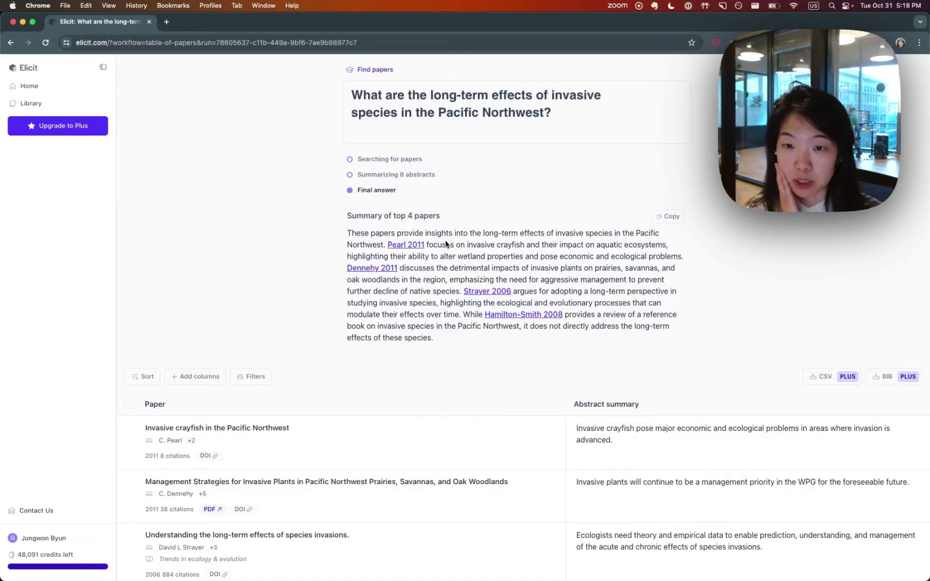
scroll(447, 247, "down", 5)
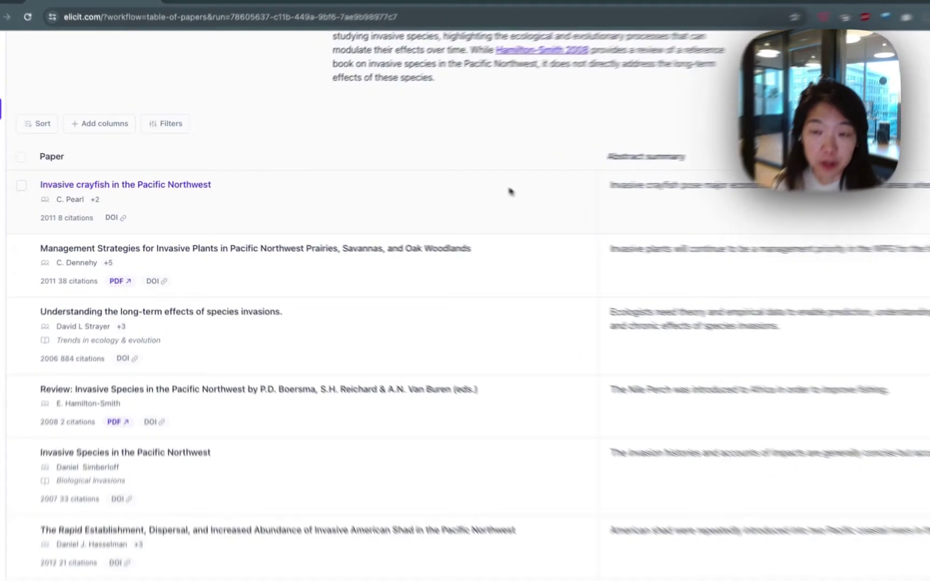
scroll(492, 301, "down", 1)
scroll(493, 301, "up", 2)
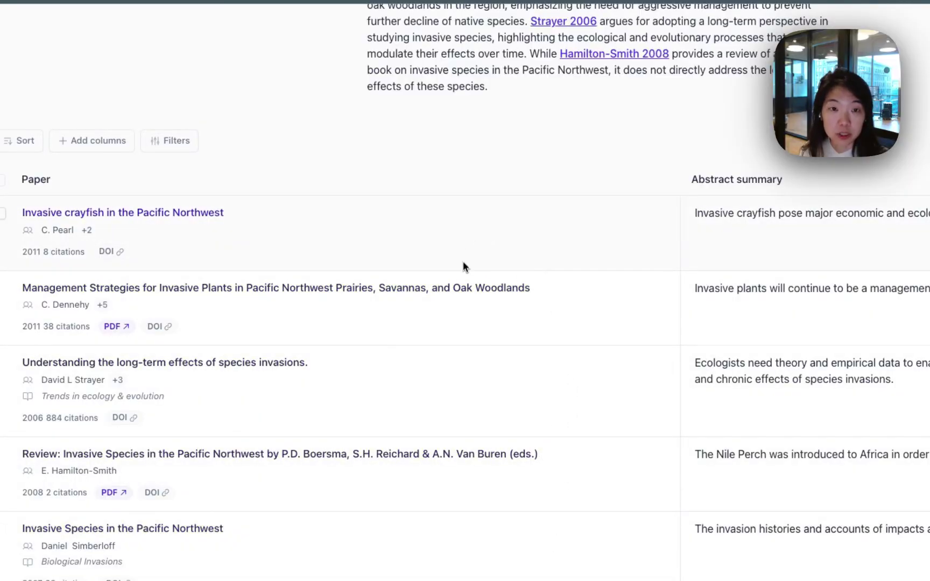
scroll(354, 549, "down", 3)
scroll(353, 550, "up", 9)
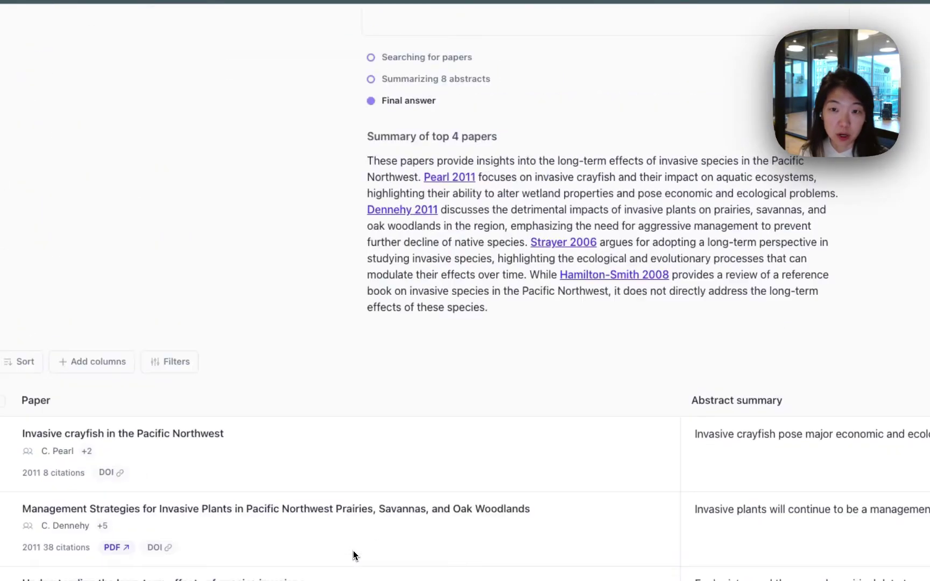
scroll(460, 302, "down", 3)
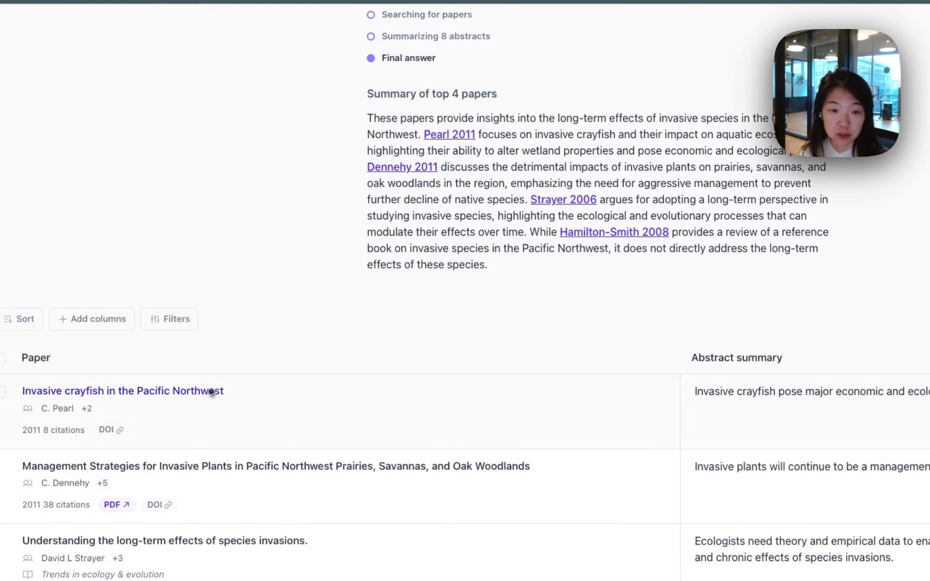
scroll(435, 390, "down", 2)
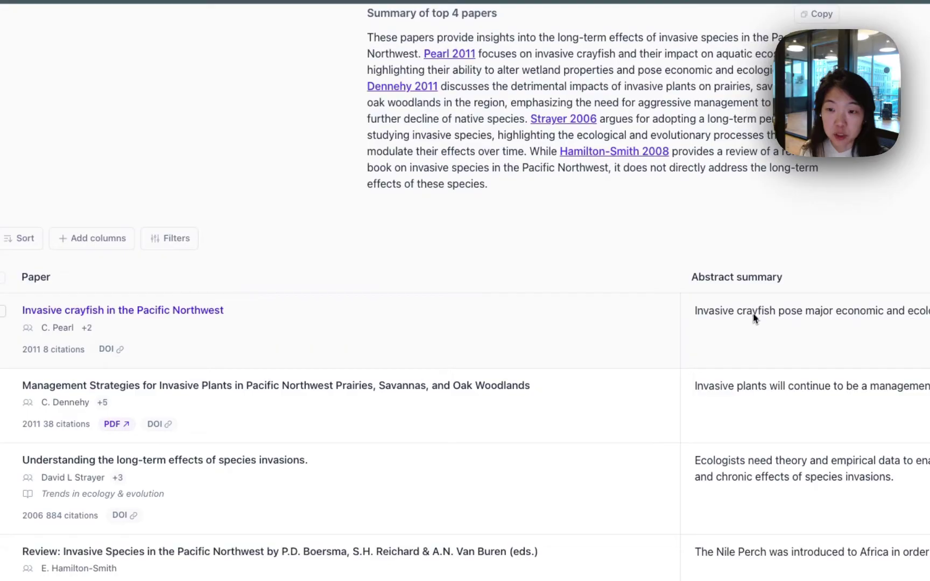
scroll(751, 324, "up", 2)
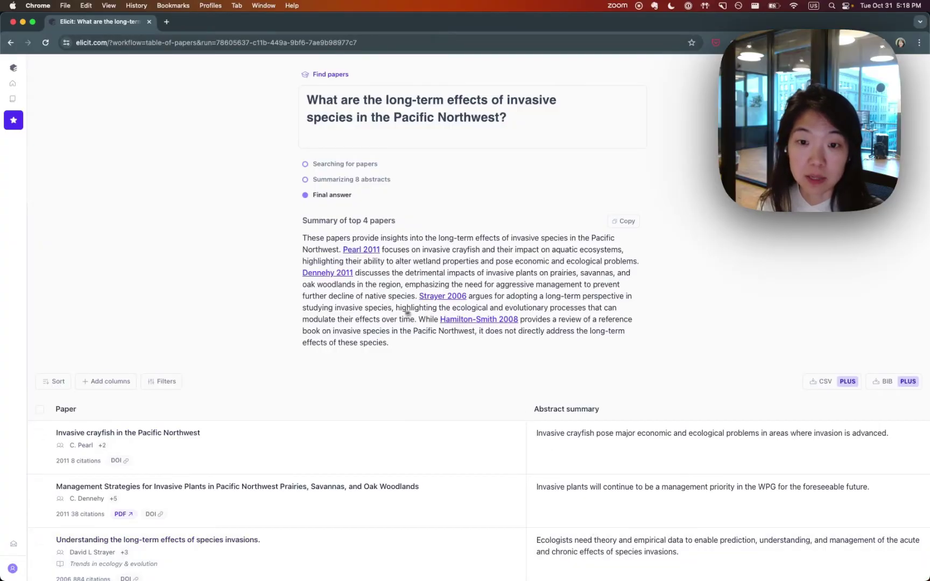
scroll(431, 352, "down", 3)
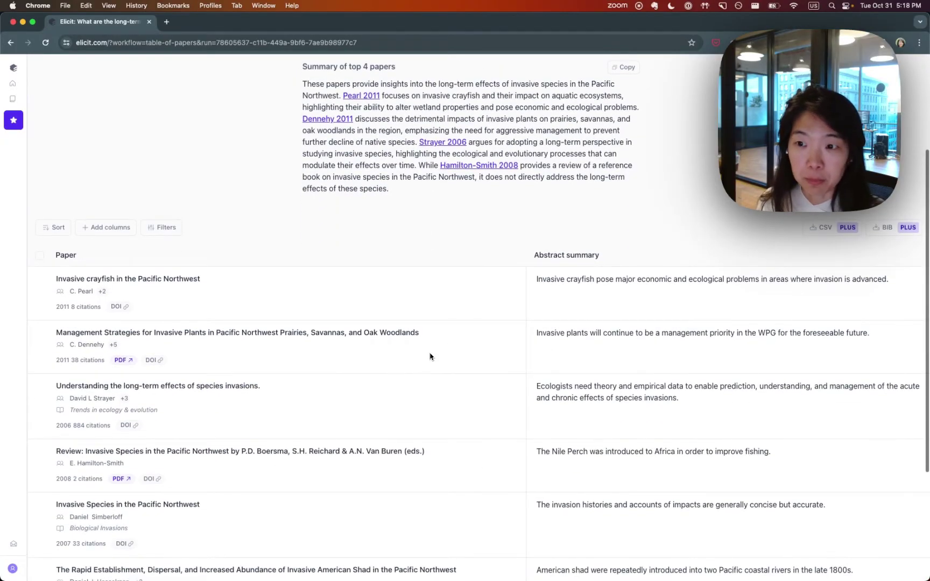
scroll(430, 355, "down", 1)
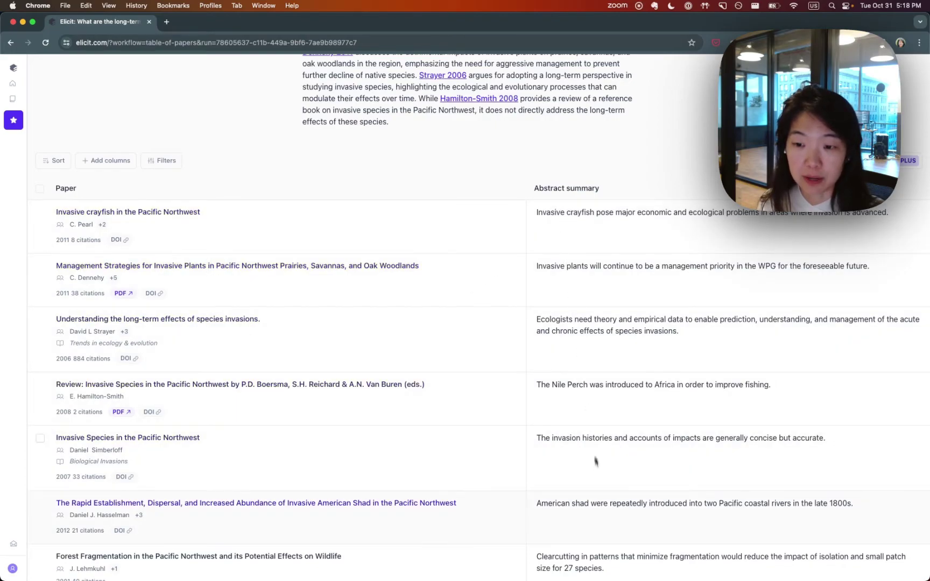
scroll(599, 487, "down", 1)
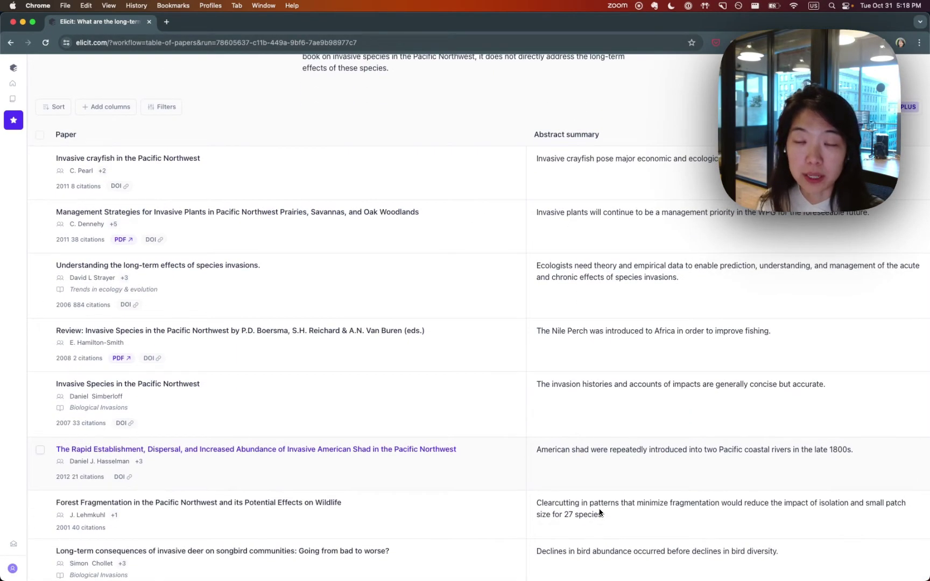
- Sort the papers in the results table by most cited
scroll(352, 435, "up", 4)
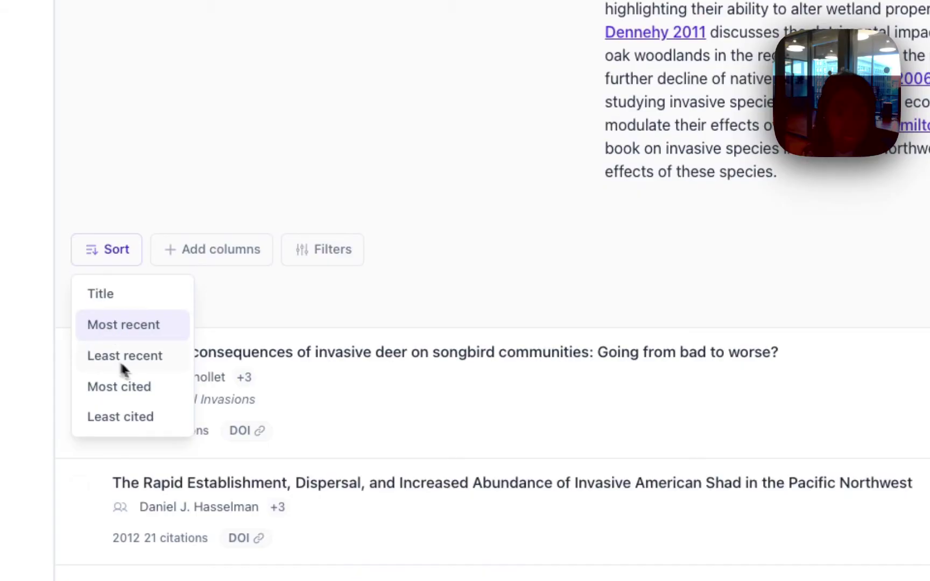
left_click(134, 390)
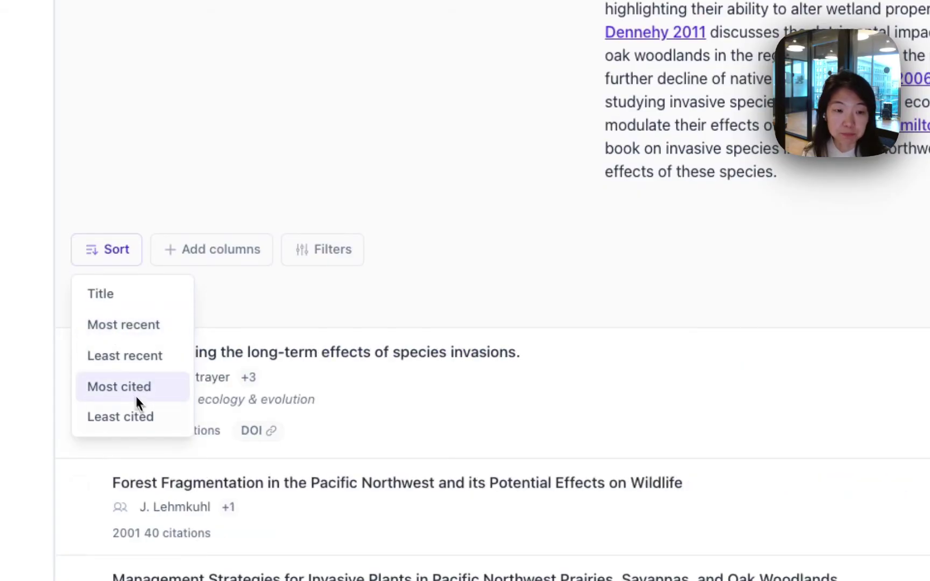
- Try filtering the papers to publication years from 1989 onwards, and reset the filter to any year
left_click(329, 253)
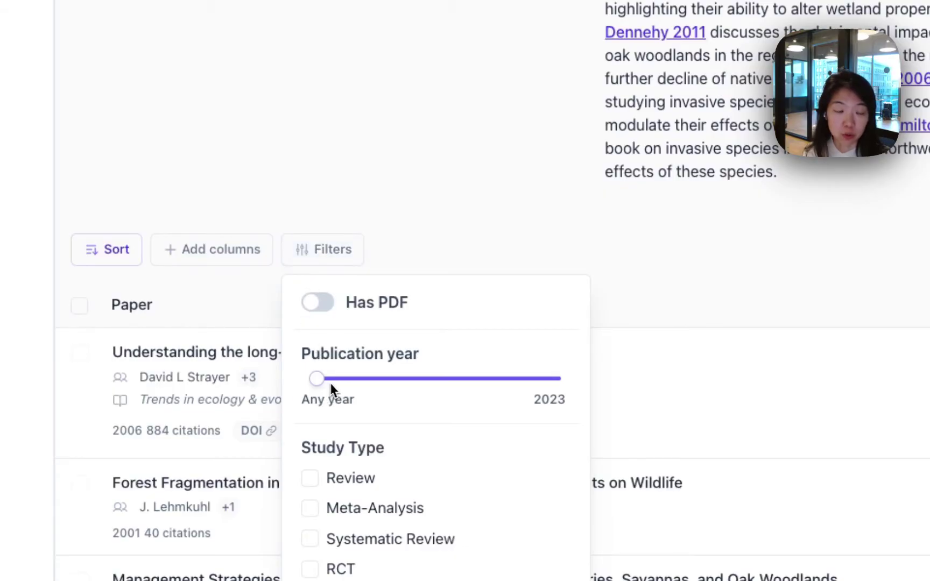
left_click_drag(323, 379, 405, 379)
scroll(453, 410, "down", 5)
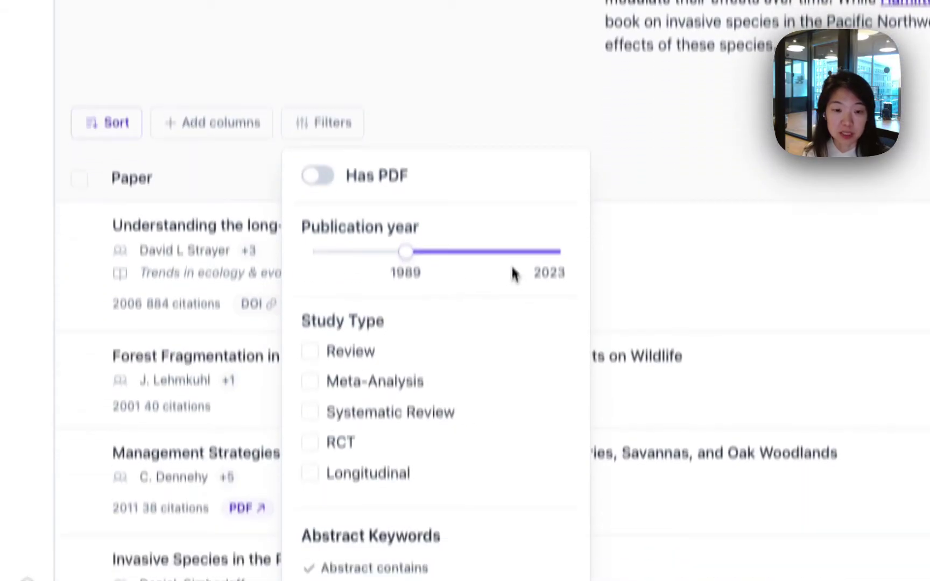
left_click_drag(406, 198, 312, 203)
- Look through the Has PDF, study type and abstract keyword filters, and close the filter options
scroll(448, 280, "down", 3)
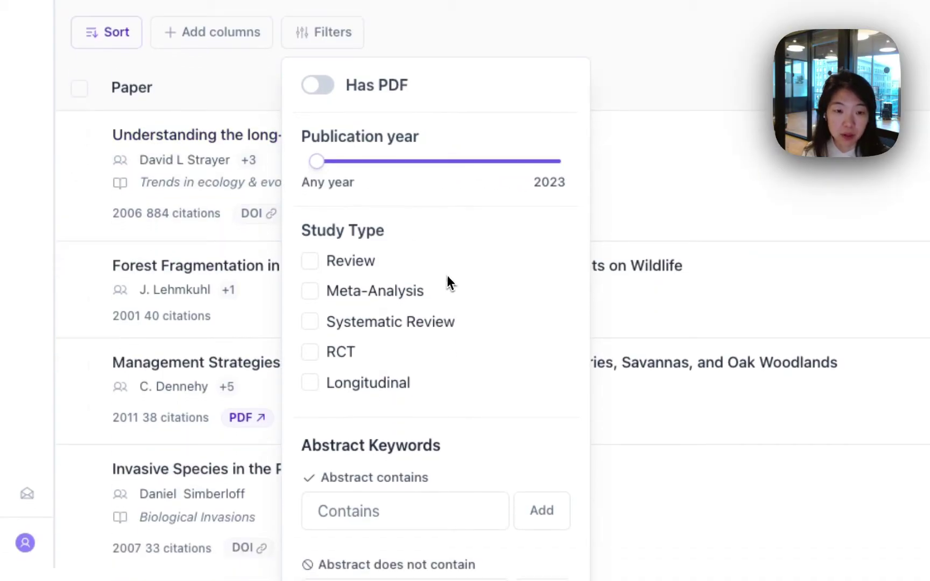
scroll(447, 258, "up", 3)
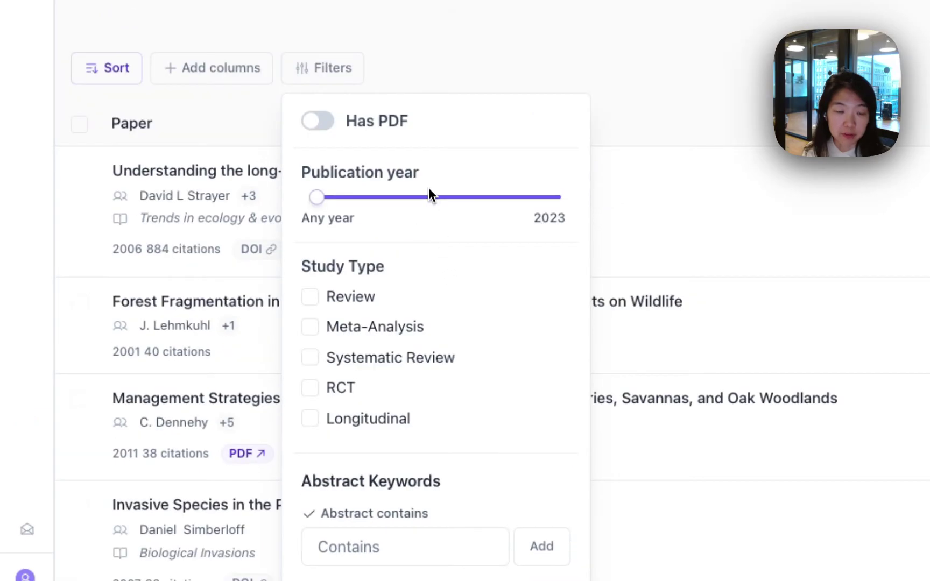
left_click(317, 125)
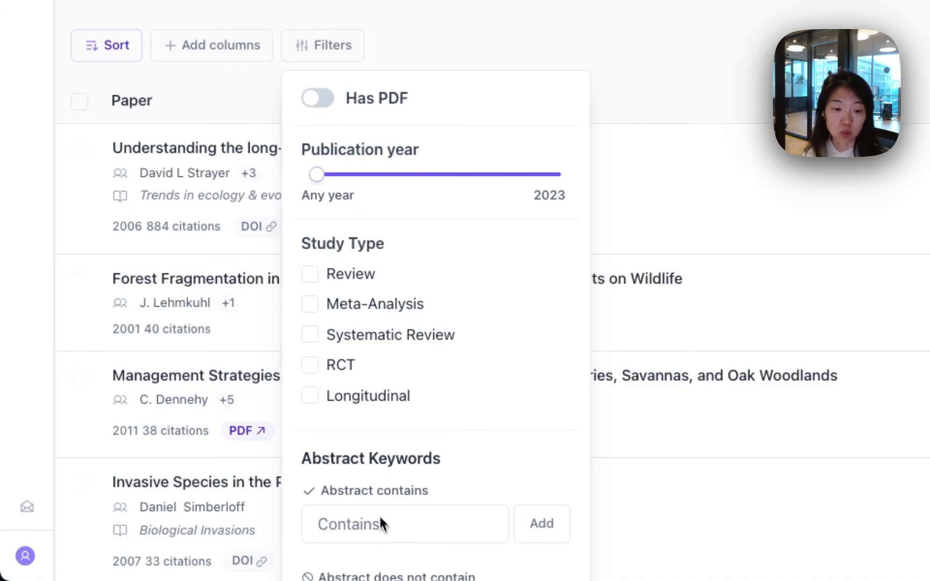
left_click(387, 18)
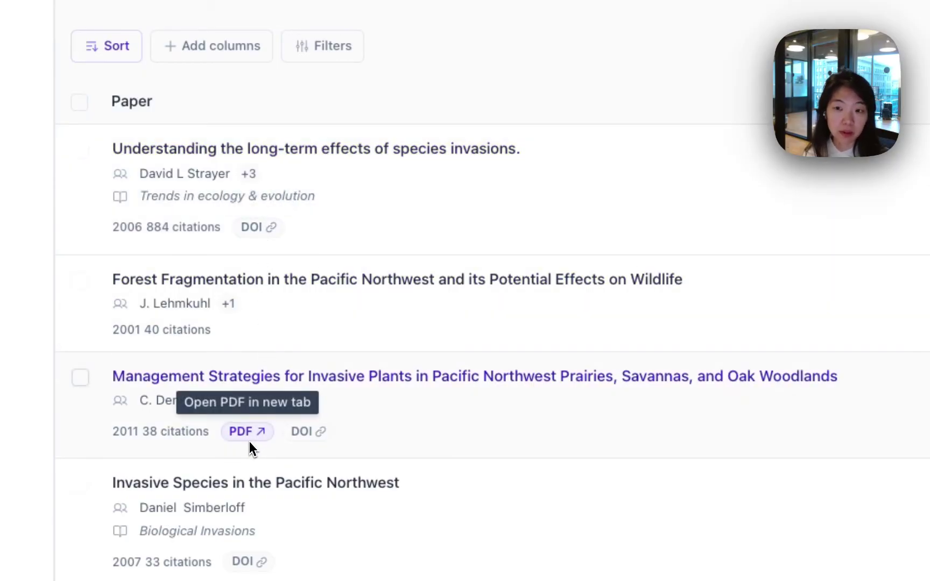
- Open the paper "Understanding the long-term effects of species invasions." and view its details and abstract
left_click(347, 150)
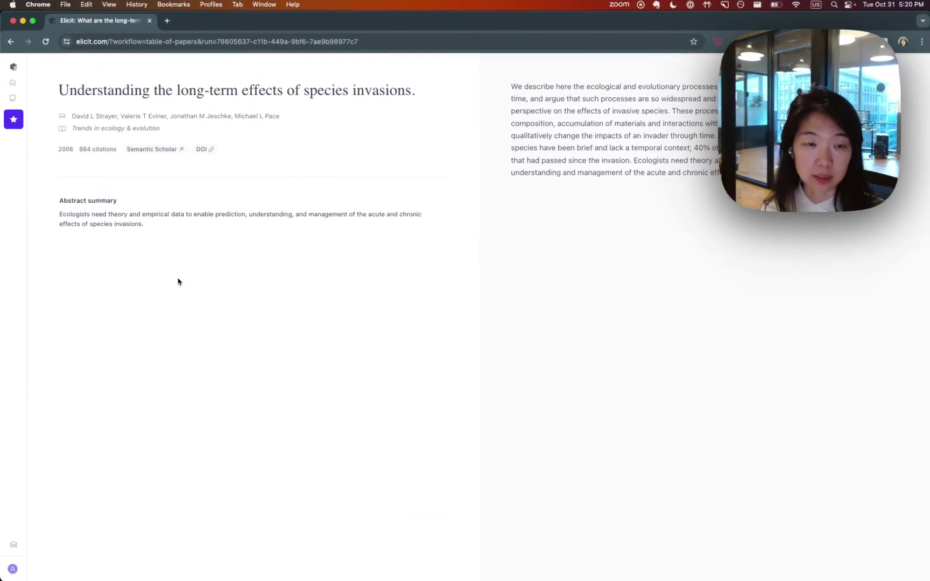
scroll(437, 253, "up", 2)
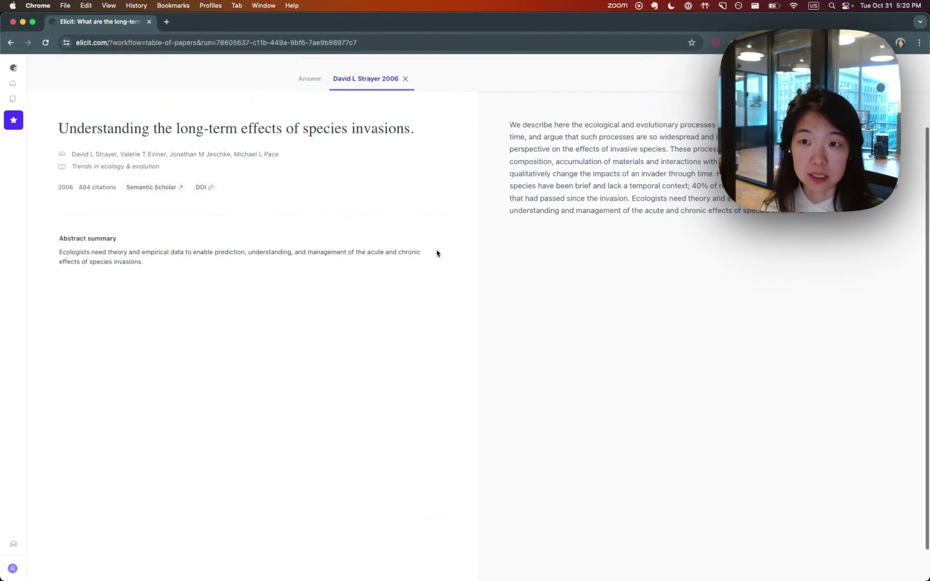
scroll(437, 253, "up", 3)
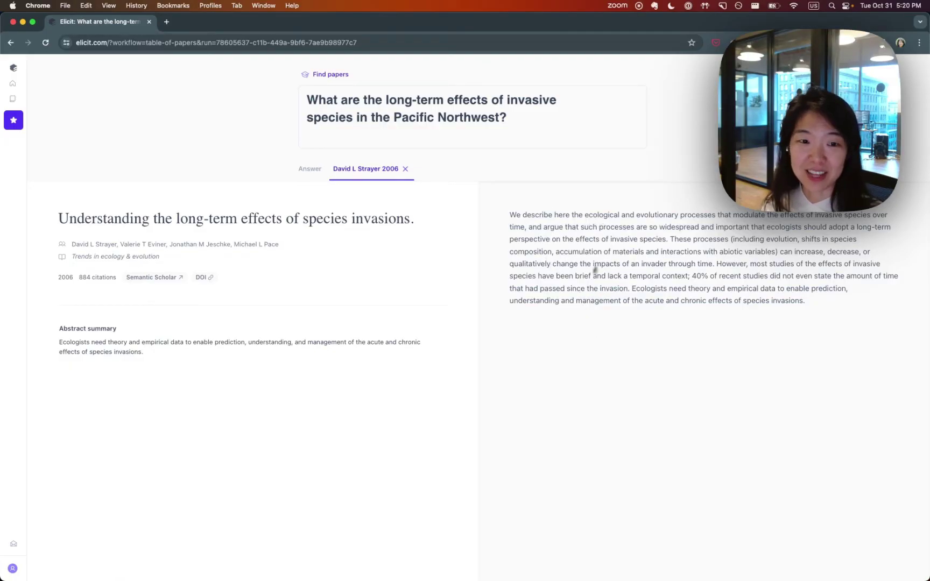
- Copy the paper's DOI link and open it in a new browser tab
left_click(203, 278)
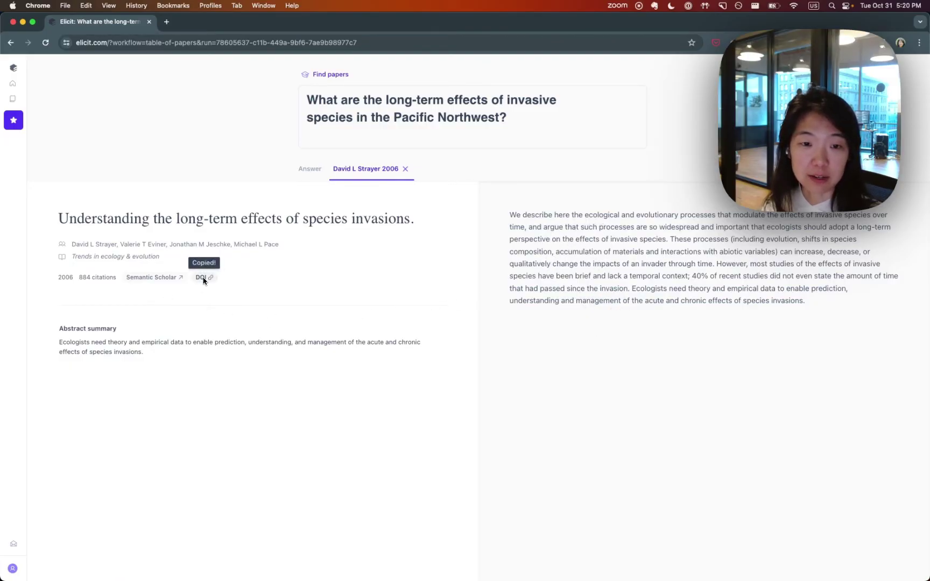
key("super+t")
key("super+v")
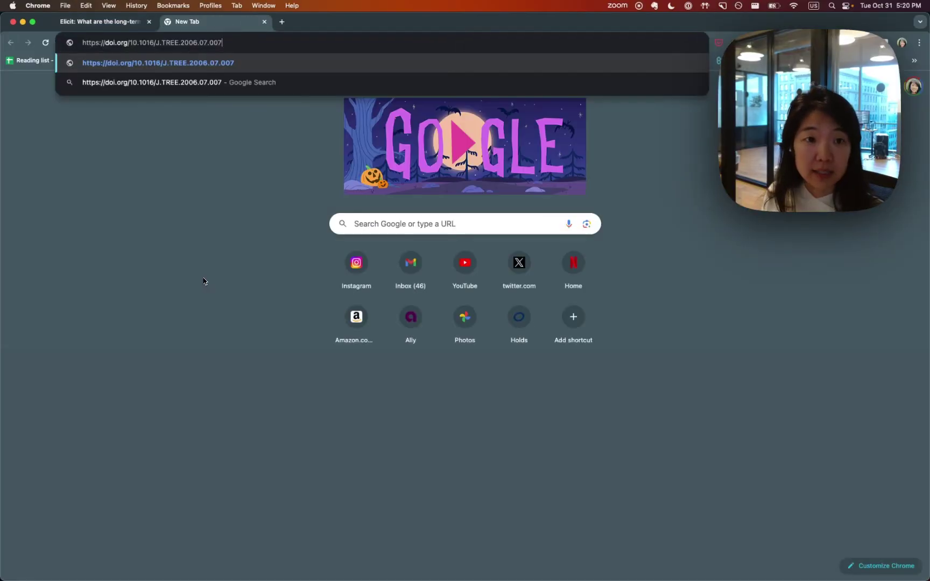
key("Return")
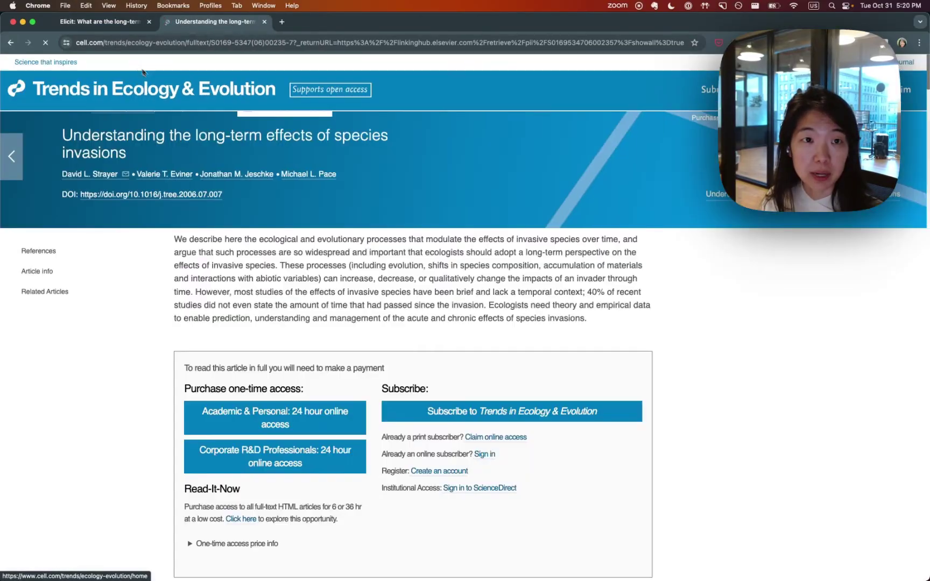
- Open the paper's Semantic Scholar page from its Elicit details, and return to the Elicit answer and paper table
left_click(97, 22)
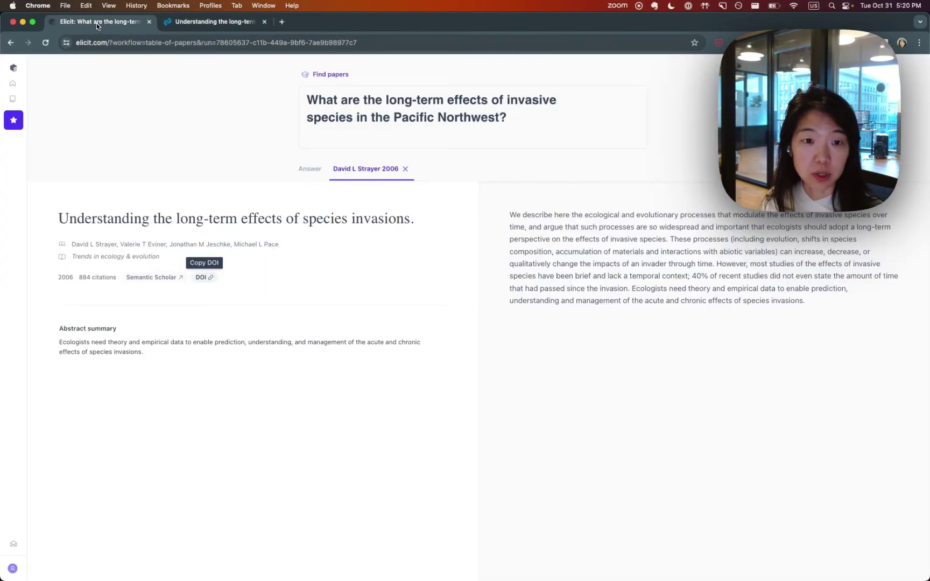
left_click(144, 279)
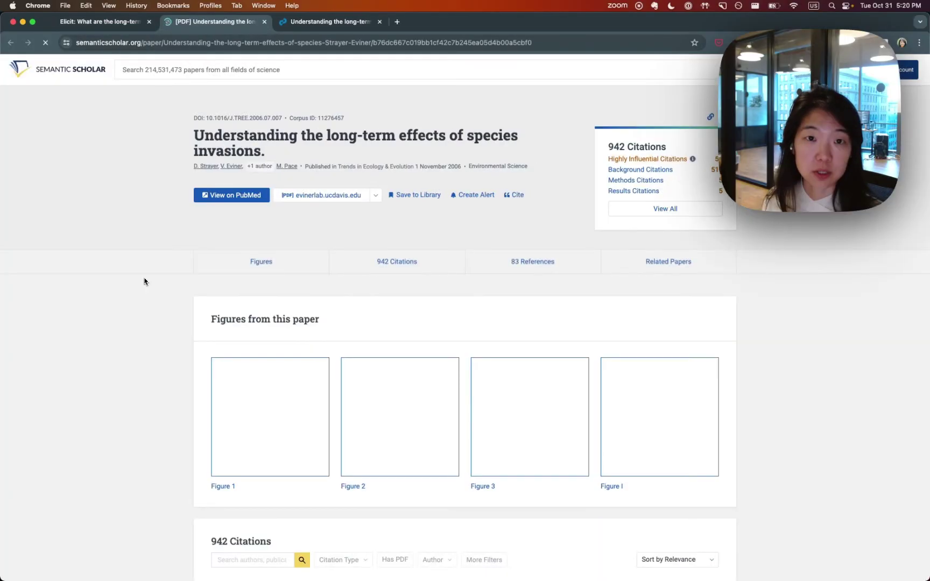
left_click(99, 22)
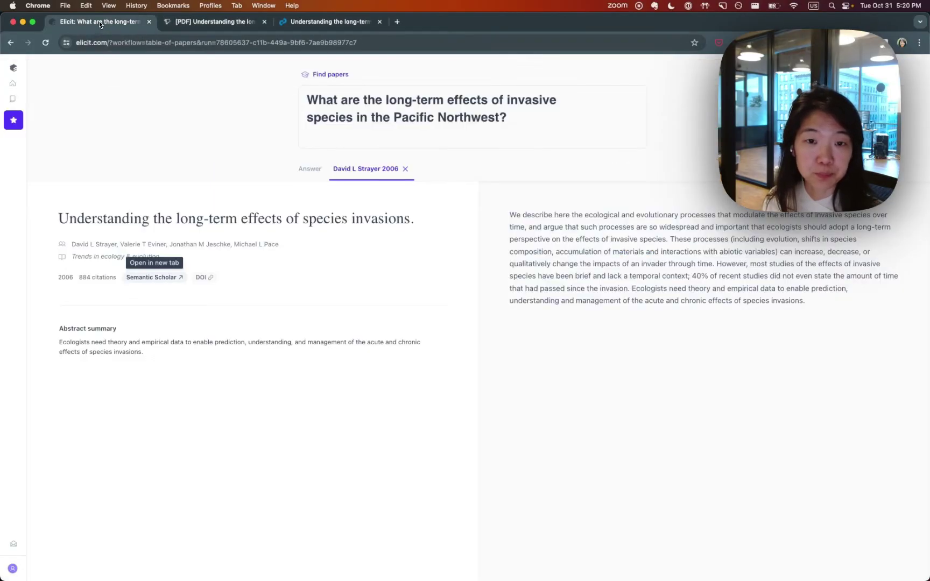
left_click(311, 170)
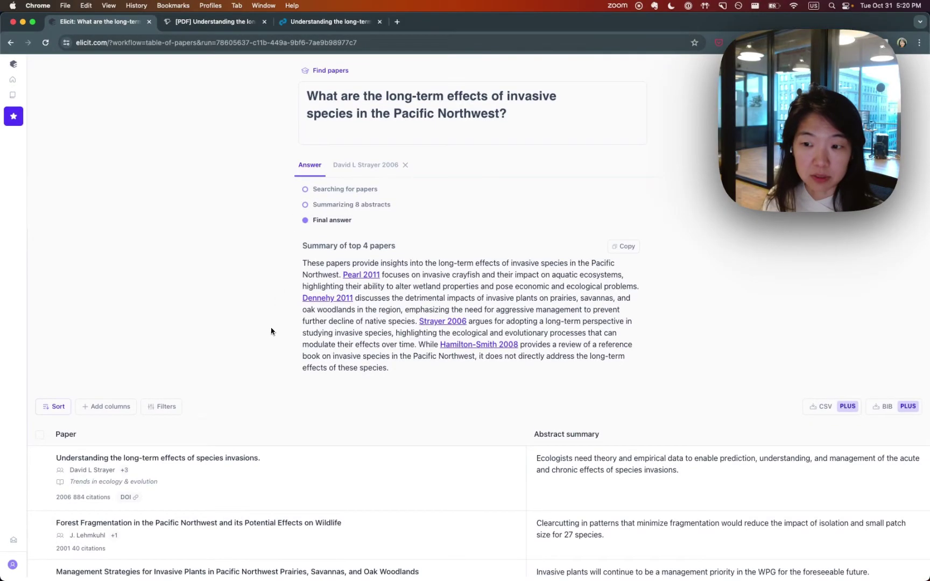
- Browse the predefined columns and add the Region column to the paper table
scroll(231, 332, "down", 2)
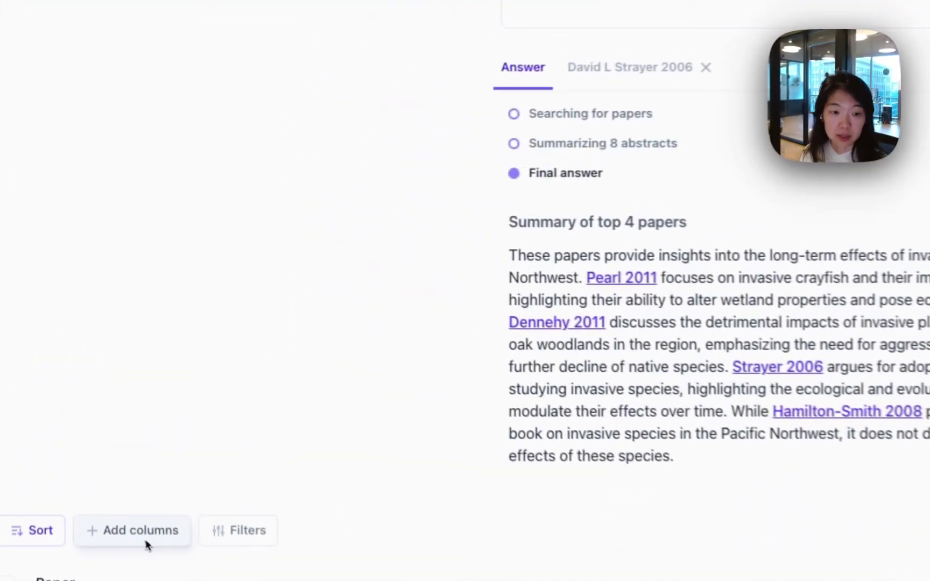
left_click(115, 411)
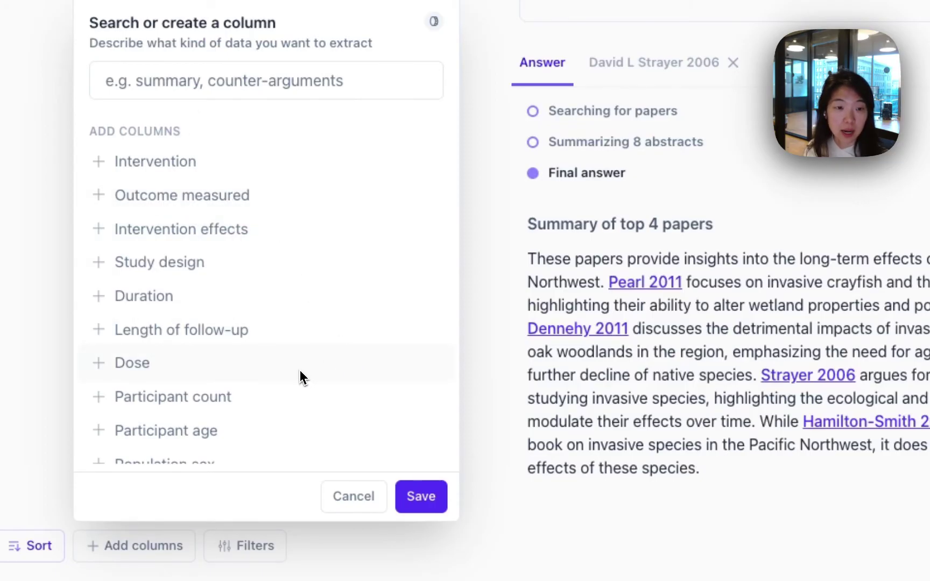
scroll(300, 377, "down", 2)
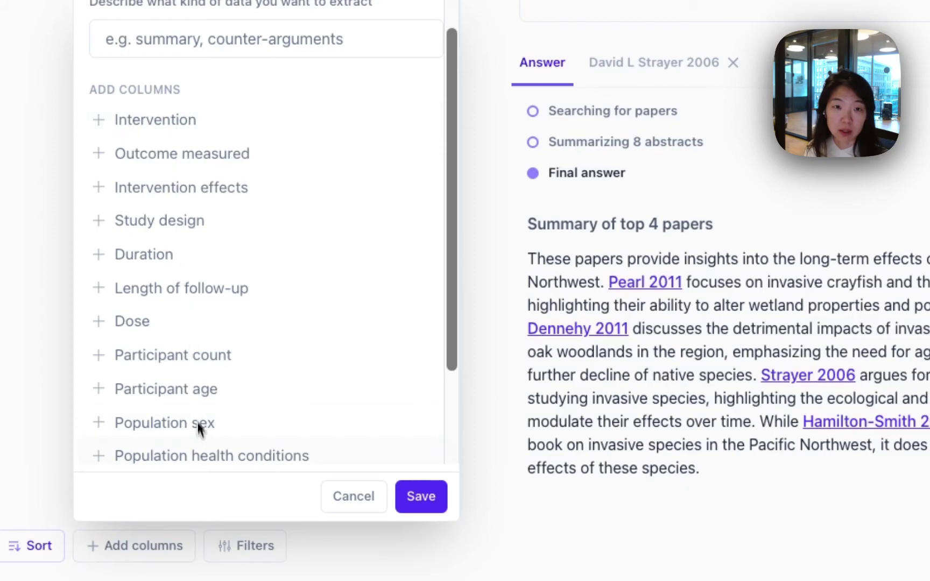
scroll(199, 430, "down", 4)
scroll(200, 451, "up", 1)
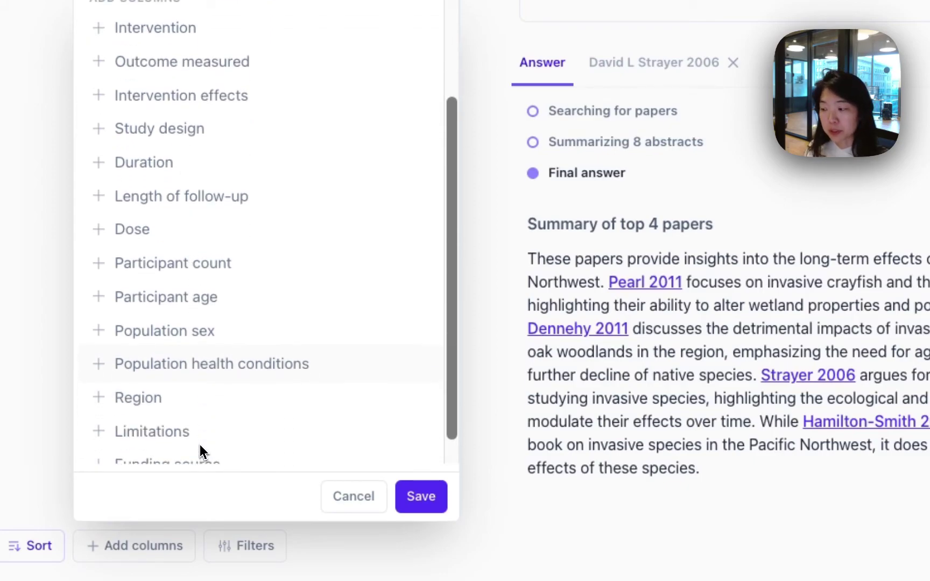
scroll(202, 451, "up", 2)
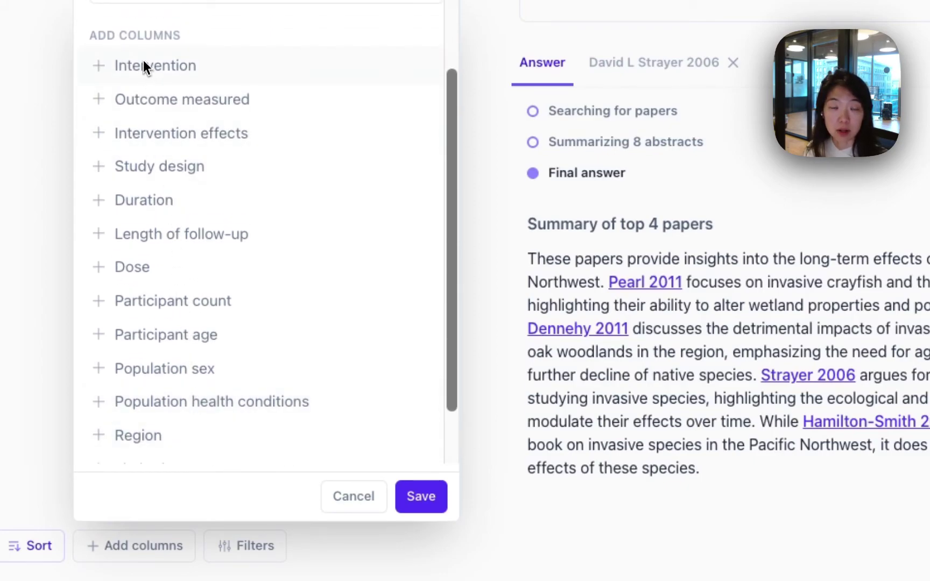
scroll(203, 312, "up", 4)
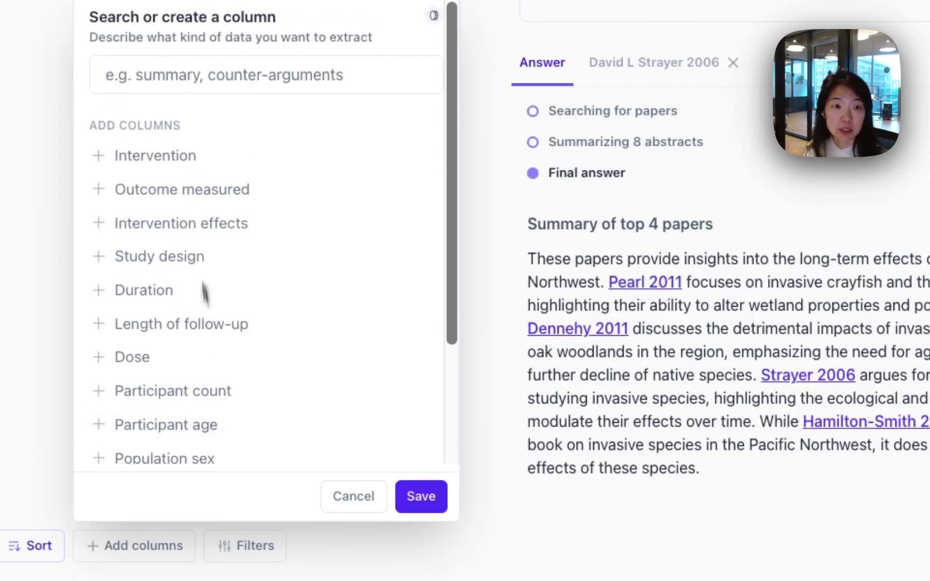
scroll(252, 319, "down", 7)
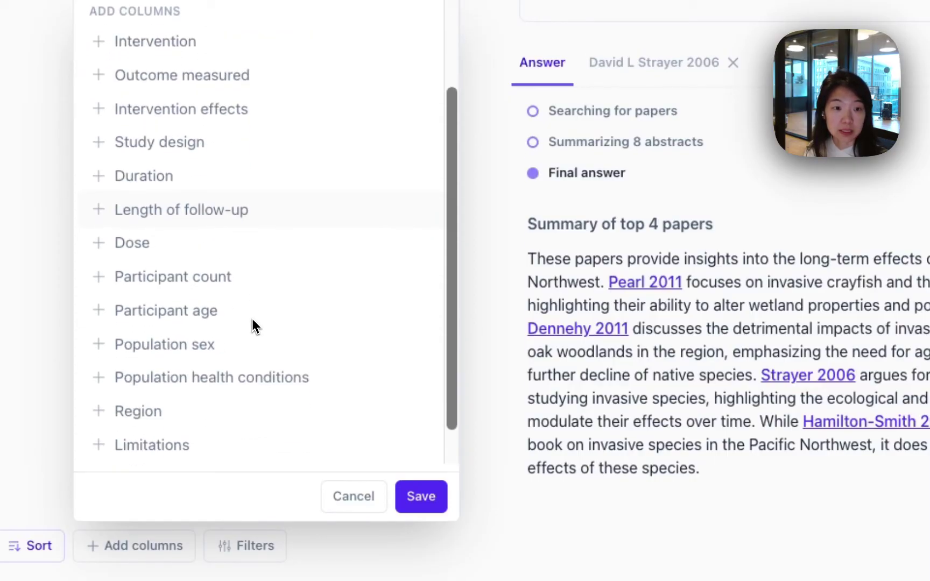
left_click(136, 368)
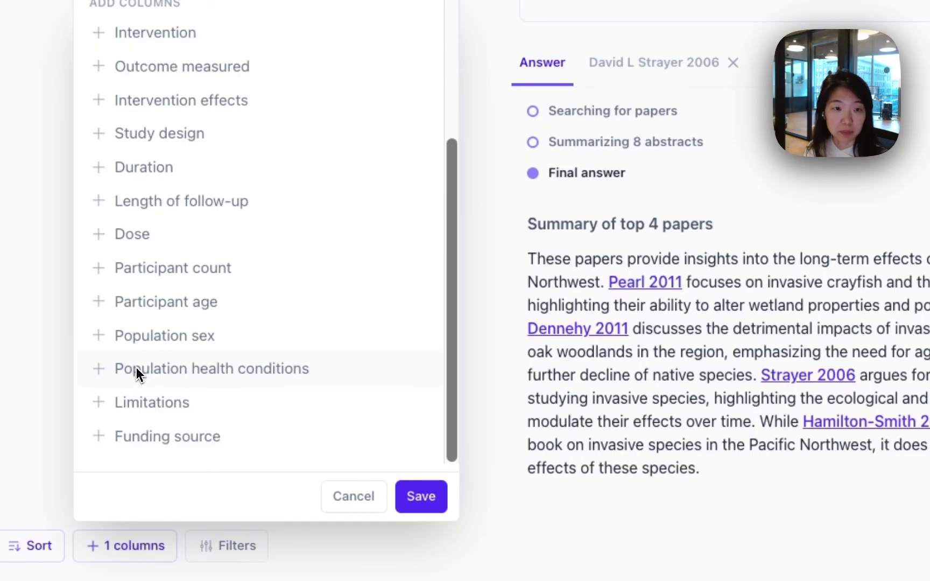
scroll(174, 373, "up", 5)
left_click(425, 498)
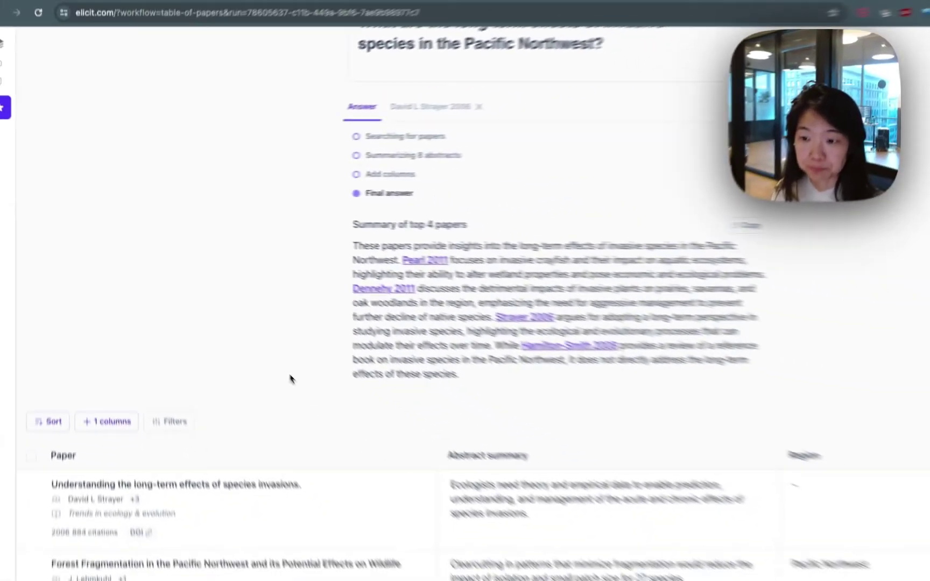
- Read through the Region values extracted for the listed papers
scroll(380, 428, "down", 5)
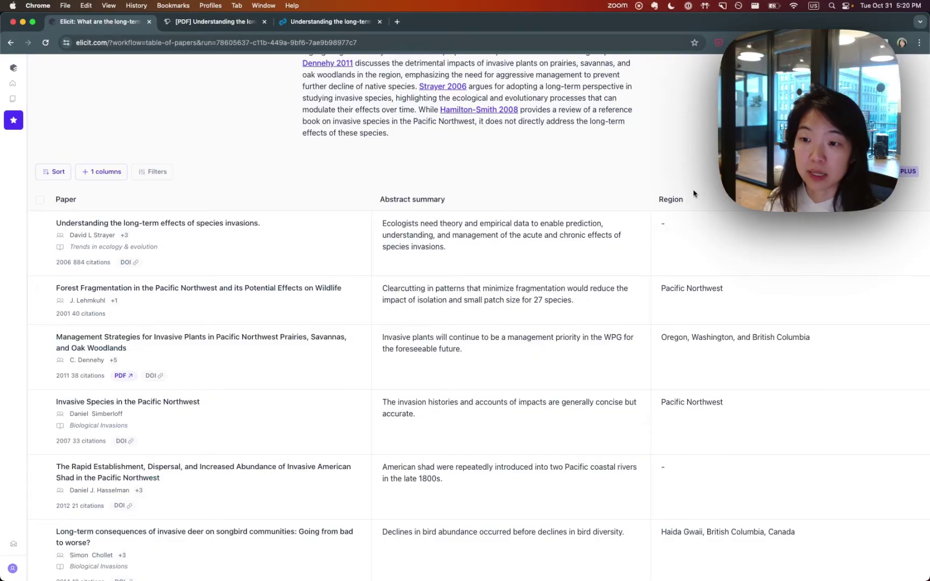
scroll(709, 380, "down", 3)
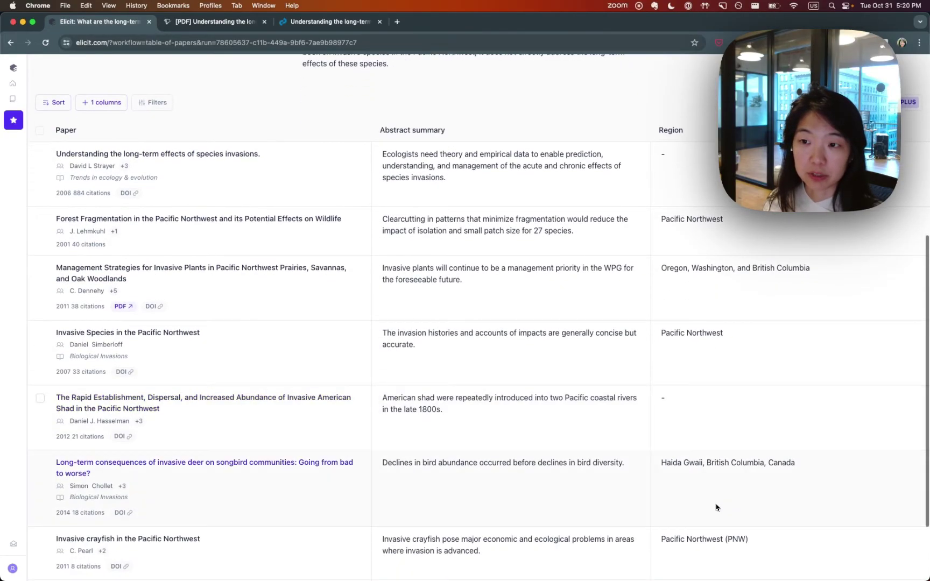
scroll(731, 390, "up", 3)
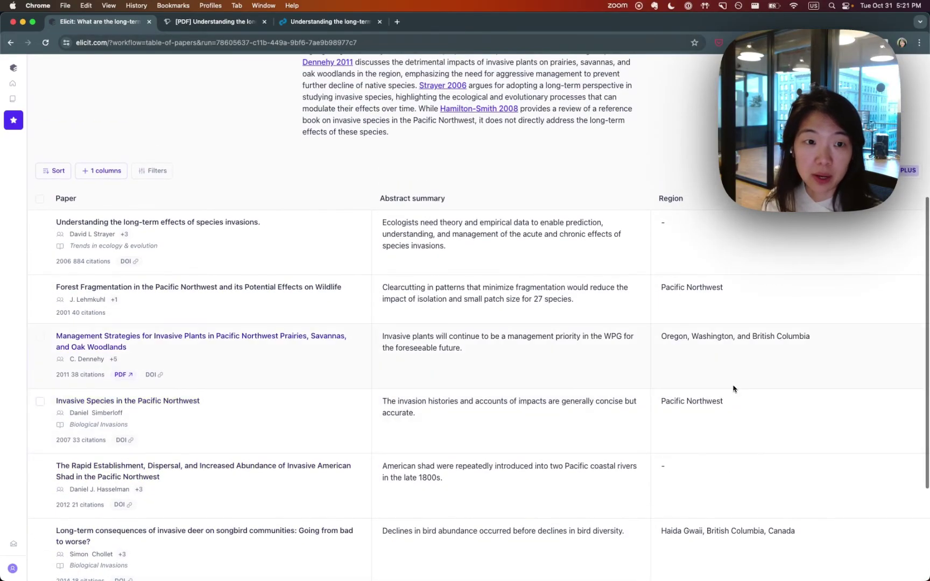
- Start a custom column named "What was the invasive species studied in the paper?"
left_click(109, 169)
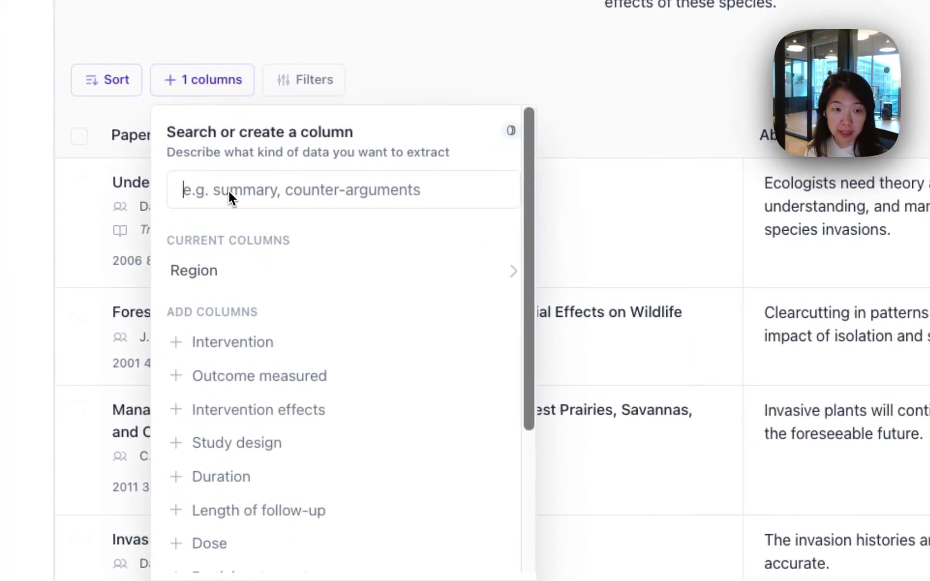
type("What wa")
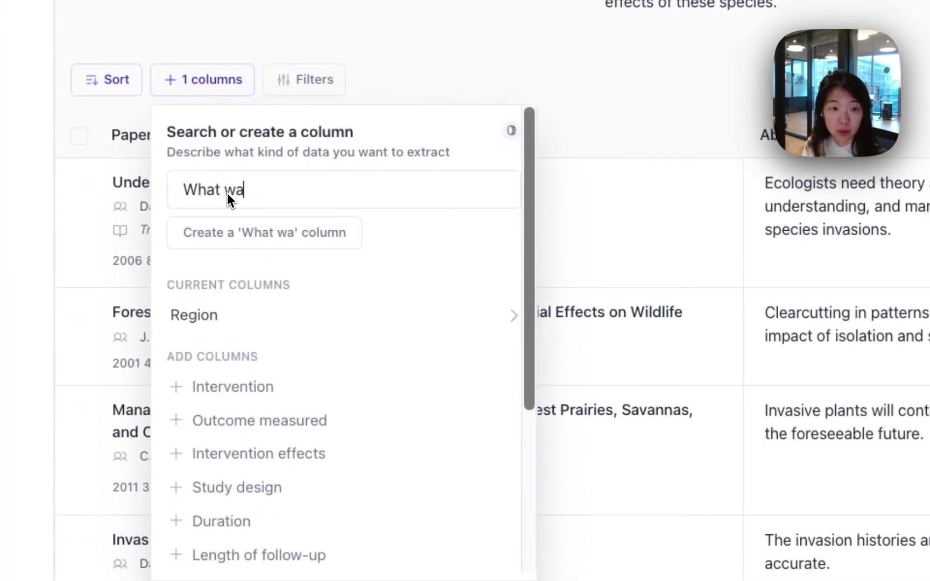
type("s the invasive speci")
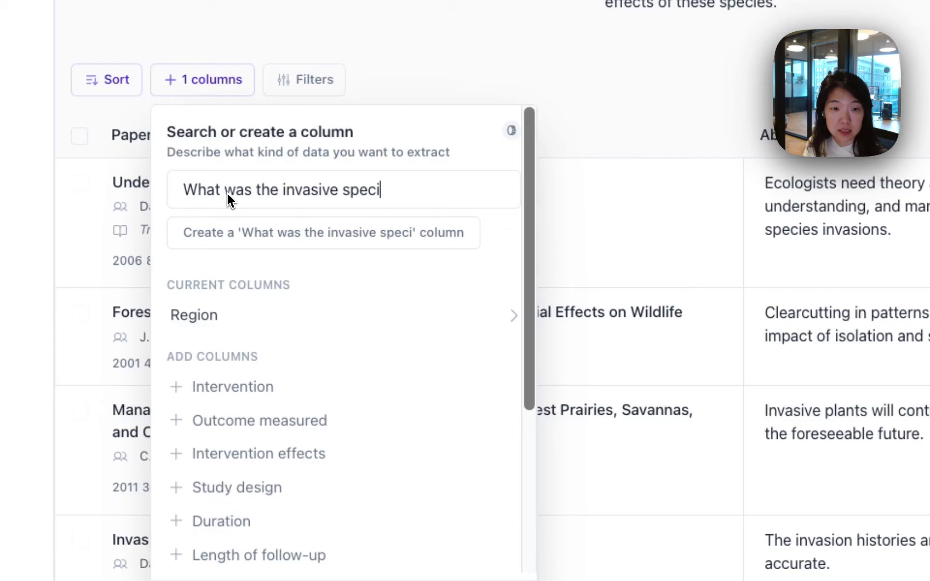
type("es studied in the paper?")
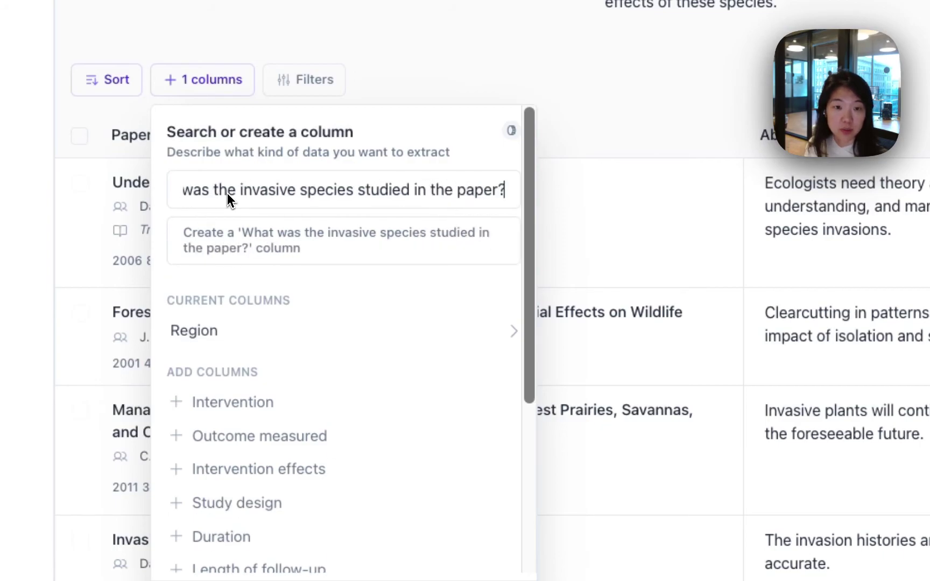
key("Return")
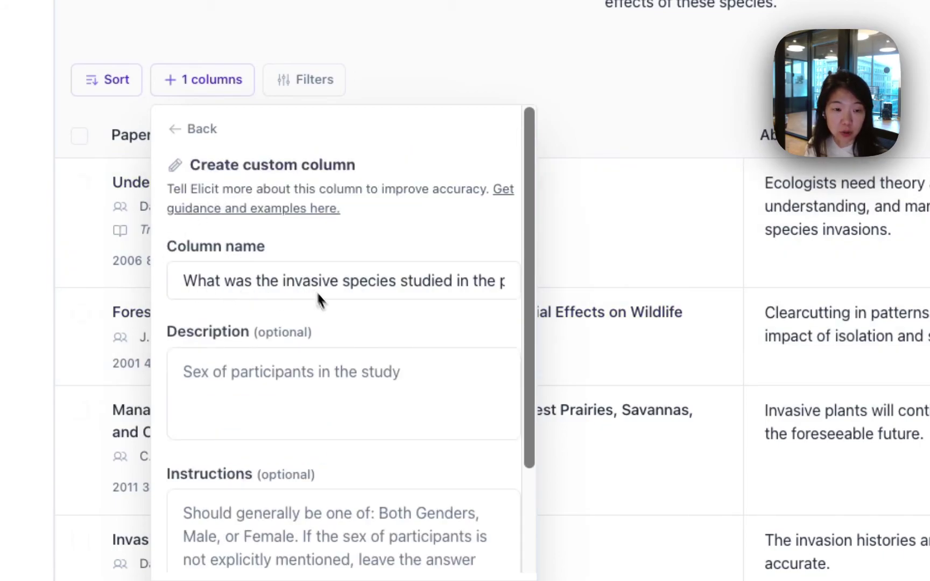
- Review the custom column's optional settings, create it with description and instructions left blank, and save it to the table
scroll(321, 349, "down", 4)
scroll(322, 350, "up", 3)
scroll(320, 348, "up", 1)
scroll(291, 453, "down", 6)
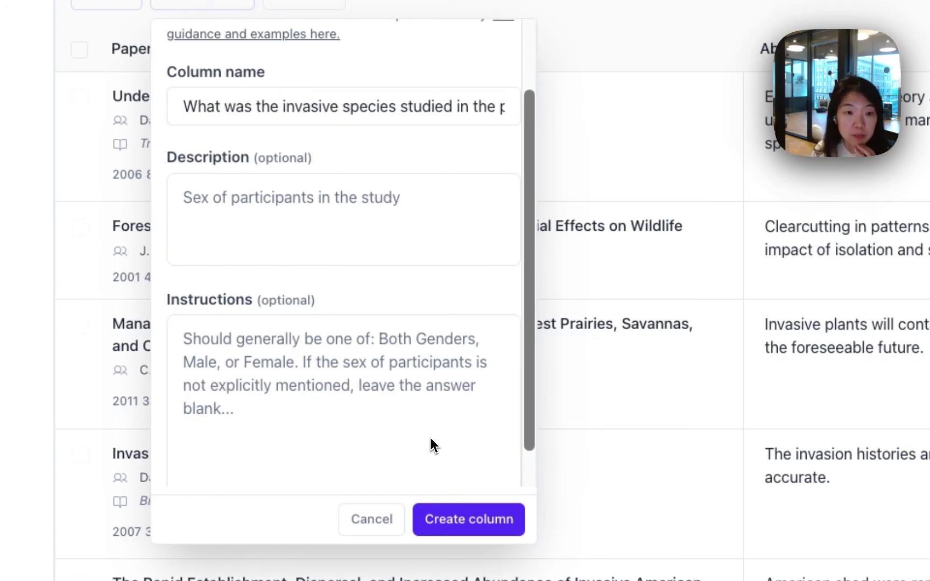
scroll(431, 442, "up", 3)
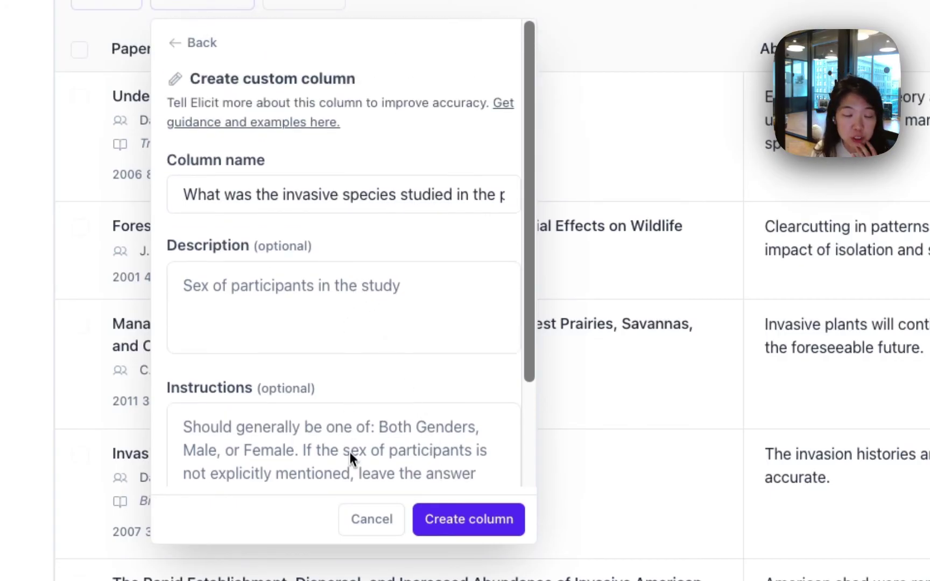
scroll(349, 455, "down", 4)
left_click(451, 521)
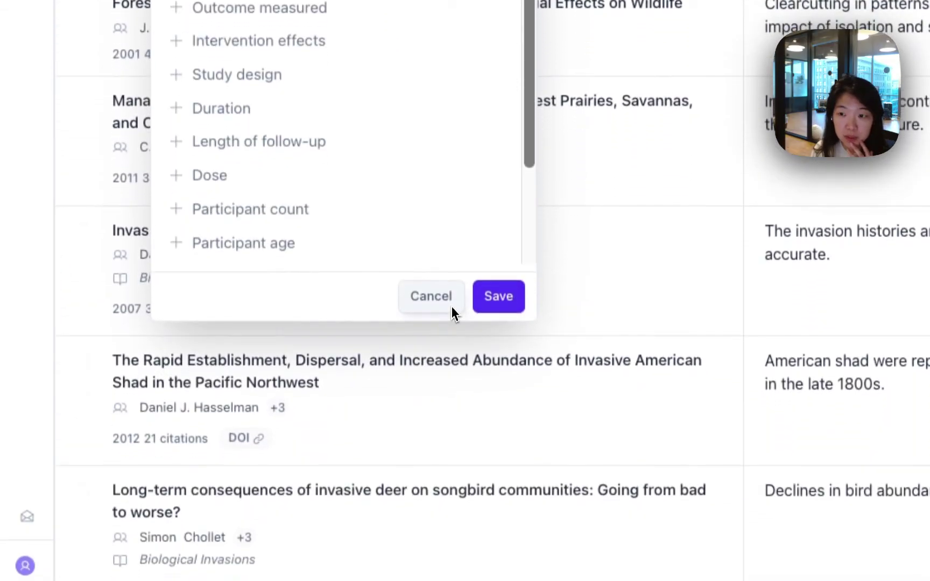
left_click(474, 307)
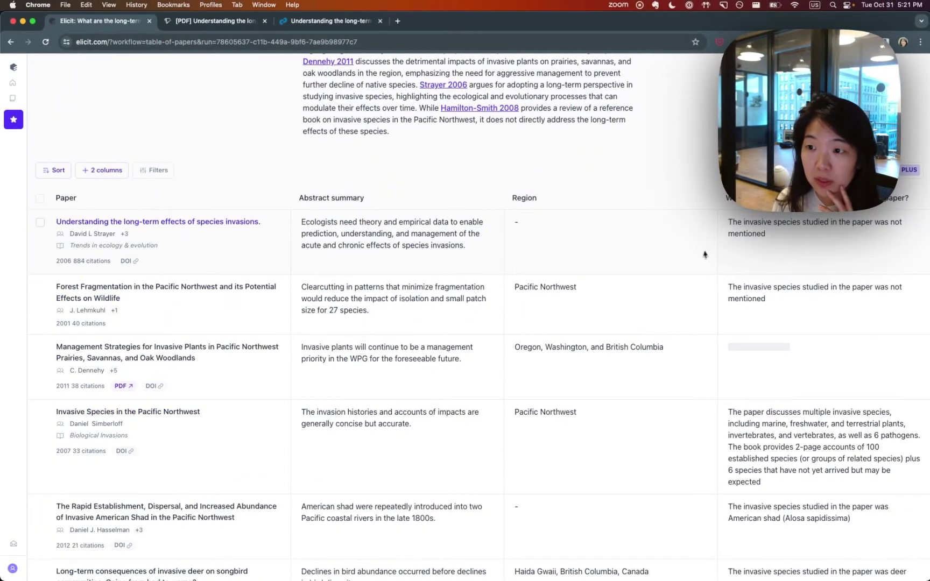
- Read through the answers in the new invasive species column for each listed paper
scroll(799, 315, "down", 3)
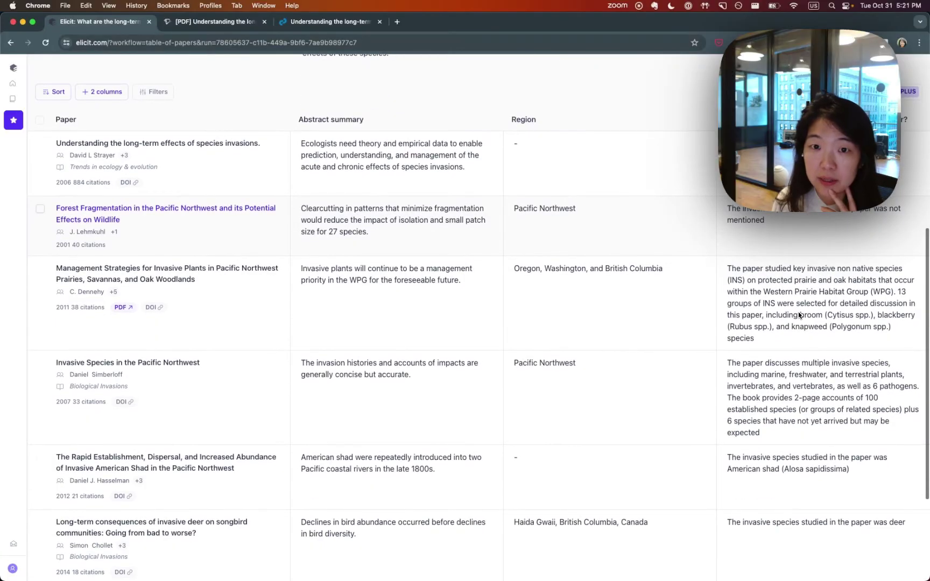
scroll(798, 315, "down", 2)
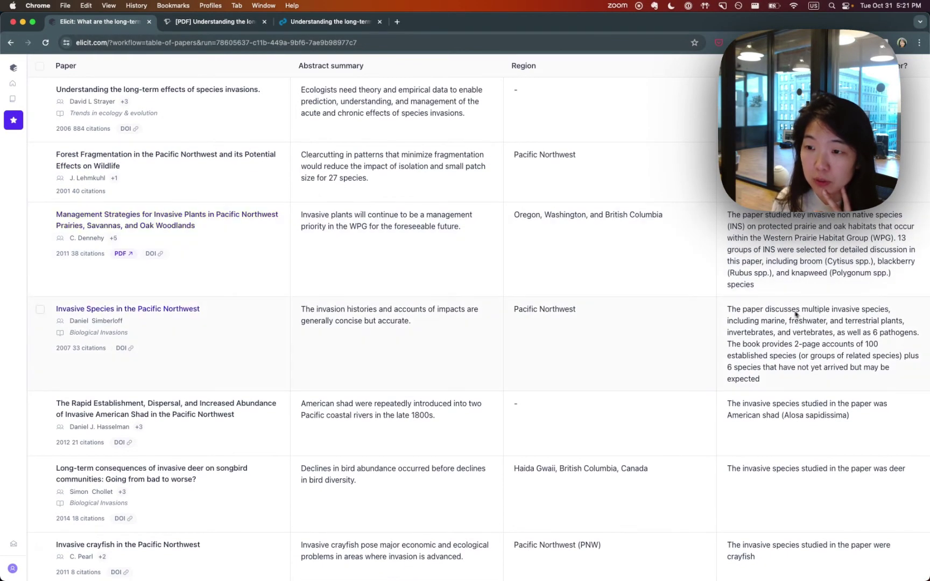
scroll(833, 315, "down", 3)
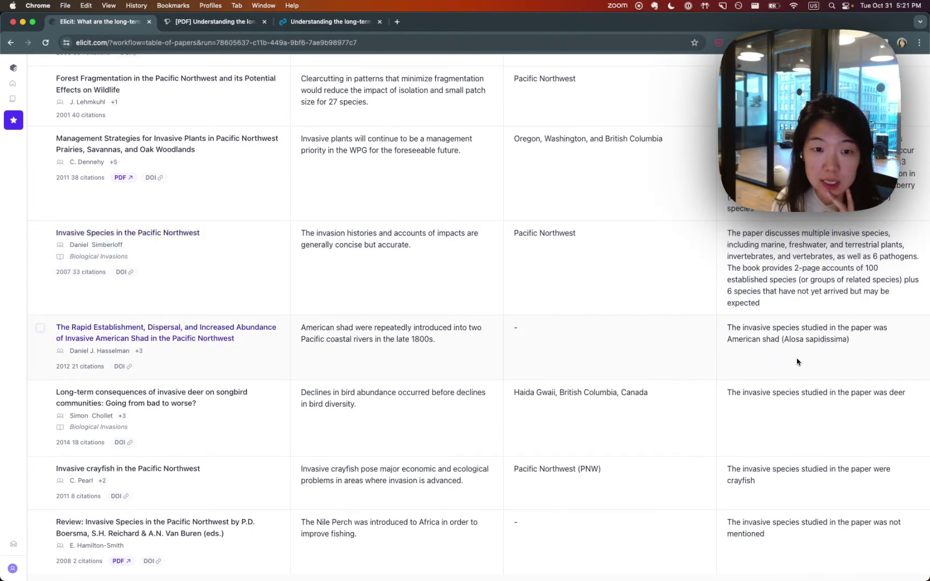
scroll(797, 362, "down", 1)
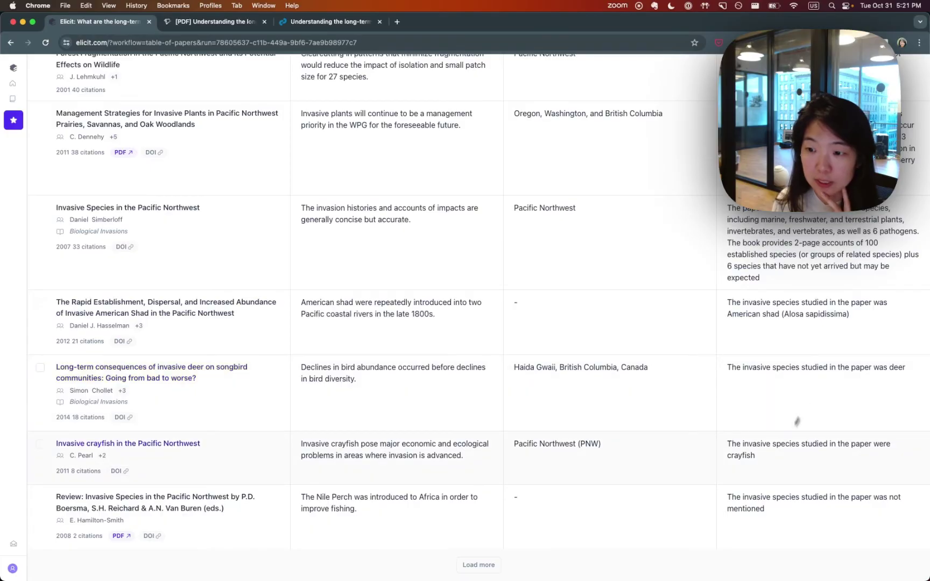
scroll(749, 454, "up", 2)
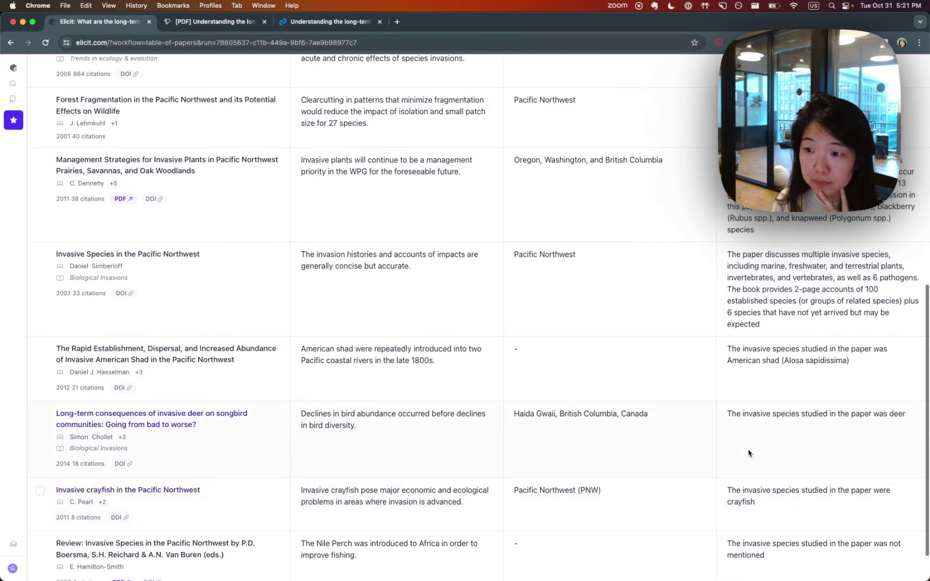
scroll(748, 450, "up", 3)
scroll(748, 450, "up", 5)
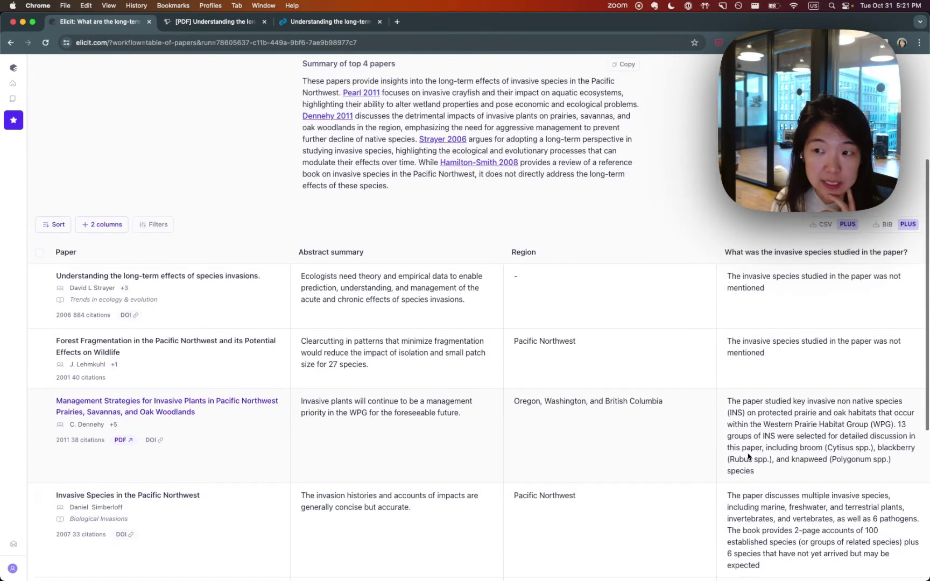
scroll(748, 454, "down", 7)
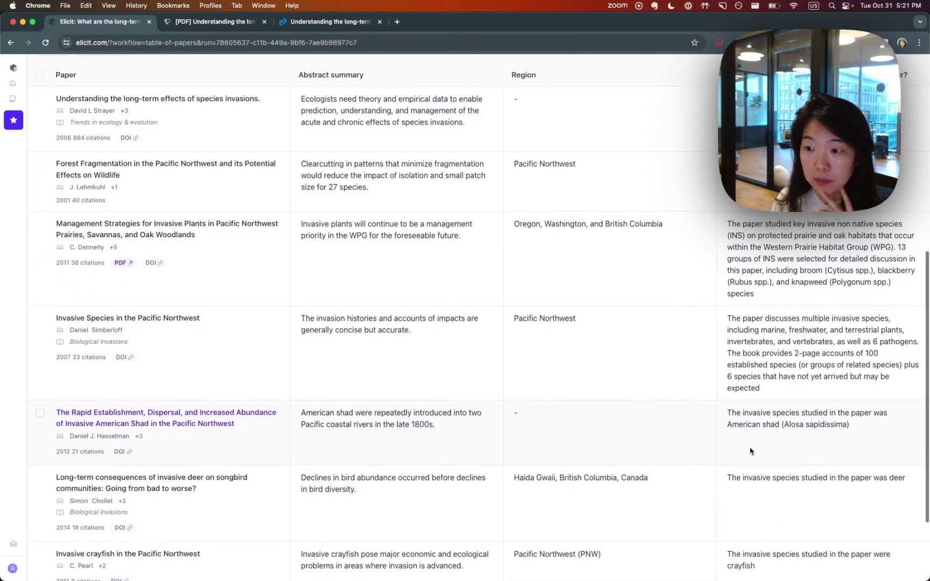
- View the relevant quotes behind the invasive species answer for "Invasive Species in the Pacific Northwest" and advance to the second quote
scroll(750, 451, "down", 3)
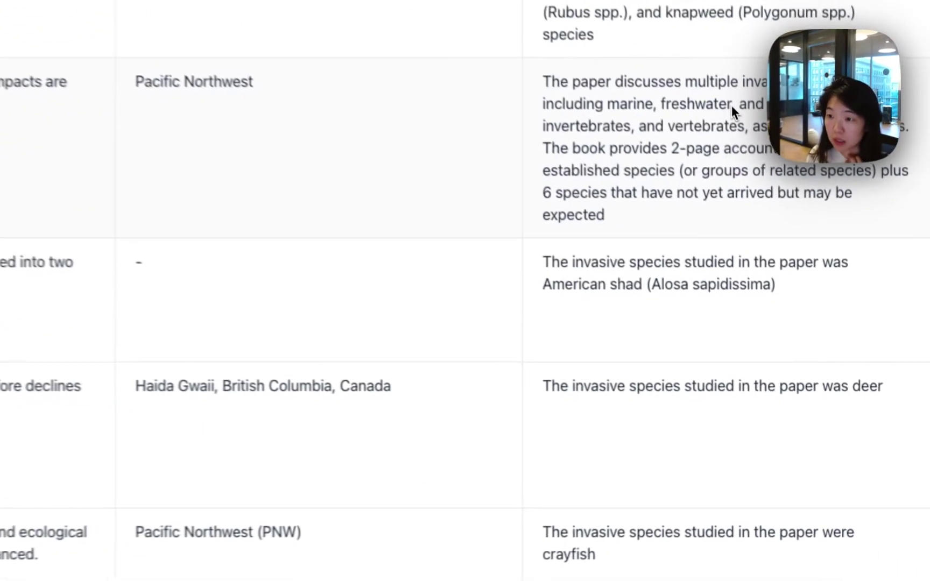
left_click(729, 82)
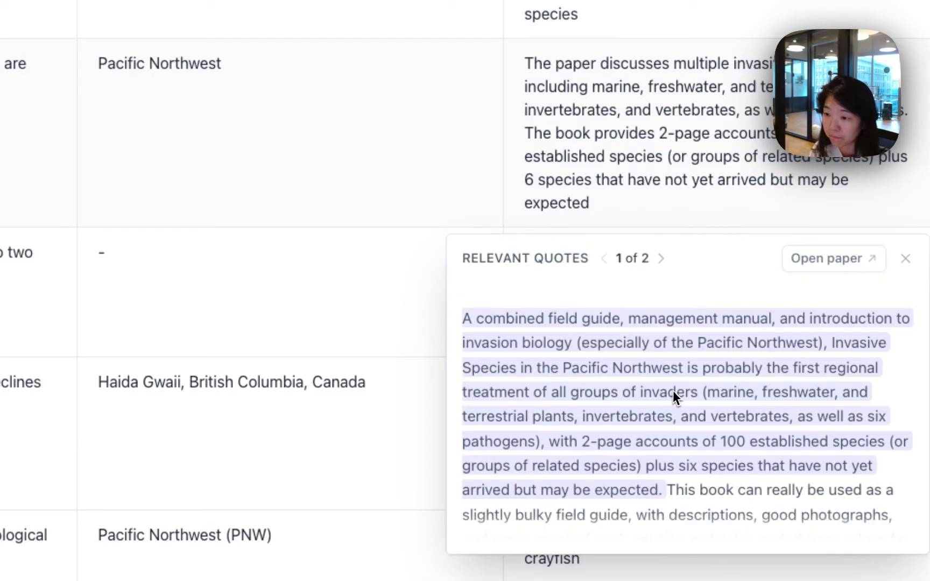
left_click(660, 259)
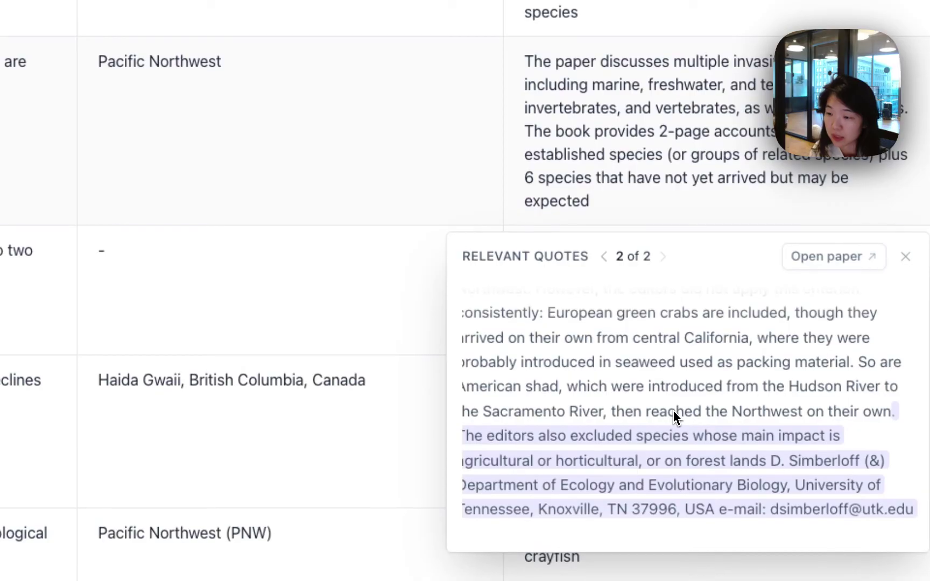
- Check both relevant quotes behind the invasive species answer for "Management Strategies for Invasive Plants in Pacific Northwest Prairies, Savannas, and Oak Woodlands" and open the paper's full text
left_click(681, 31)
left_click(681, 32)
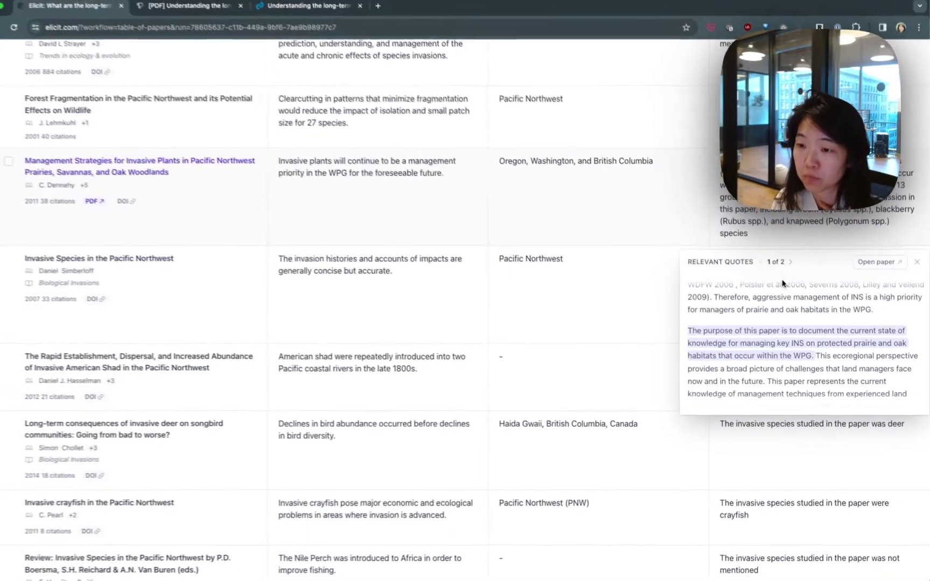
left_click(790, 262)
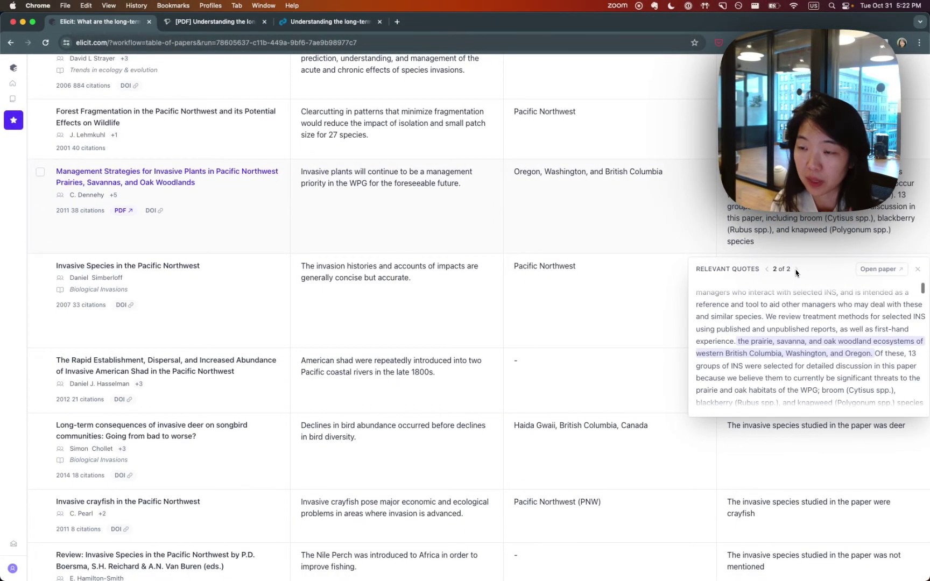
left_click(888, 270)
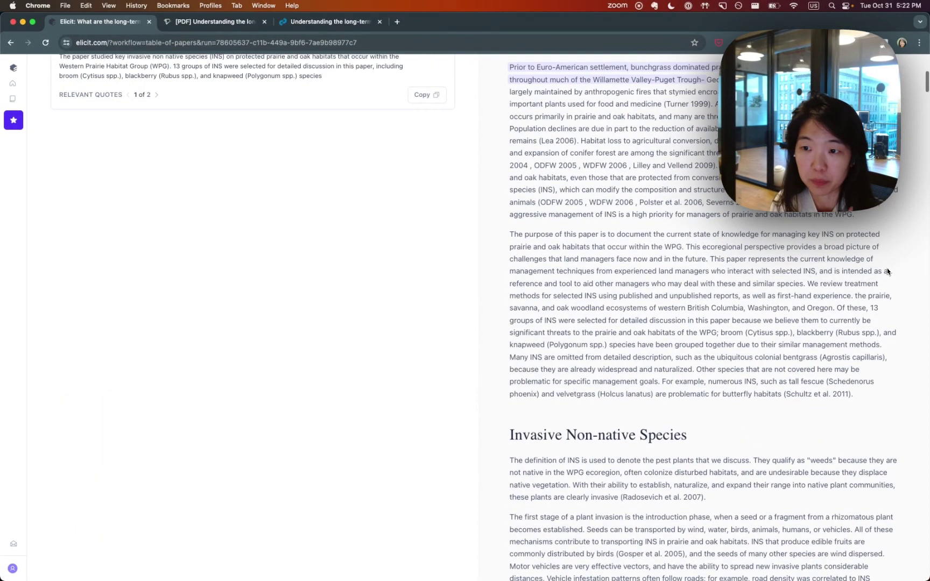
scroll(774, 312, "up", 3)
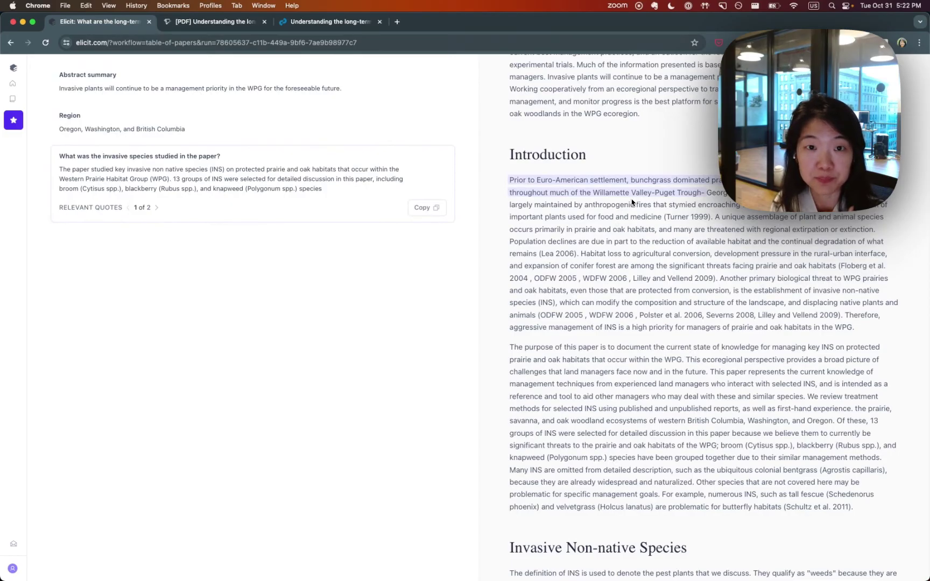
scroll(390, 317, "up", 5)
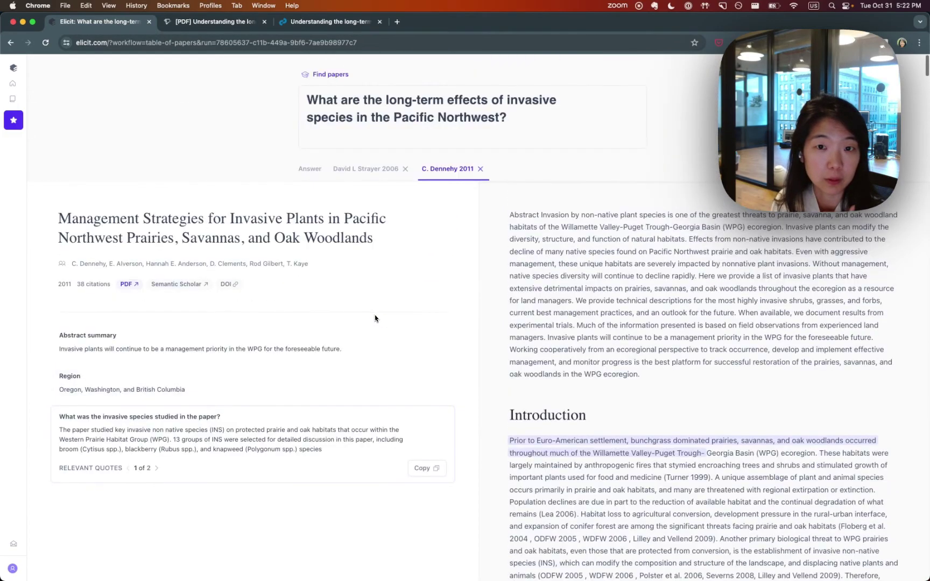
- Return to the main answer and look through the paper table for a study on a specific invasive species
left_click(310, 169)
scroll(554, 312, "down", 4)
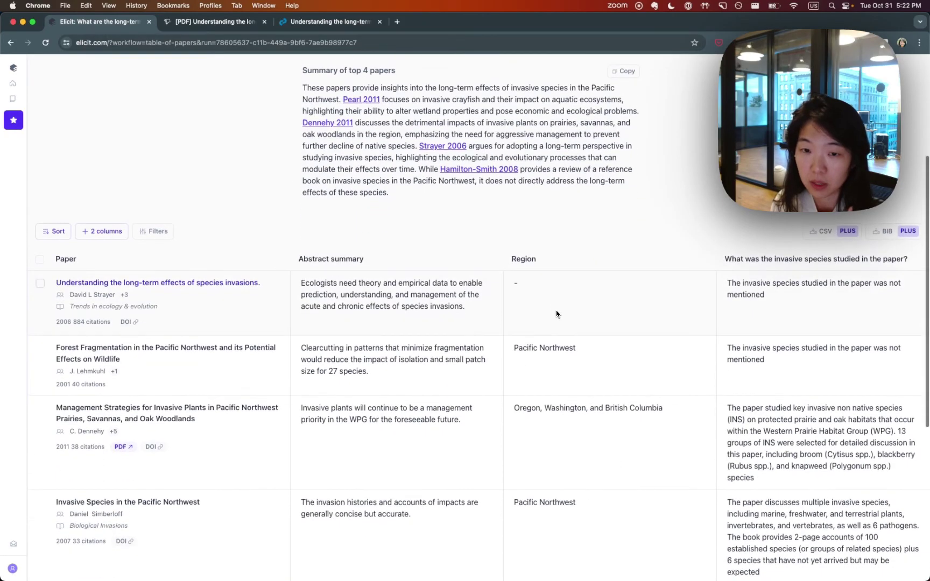
scroll(556, 314, "down", 2)
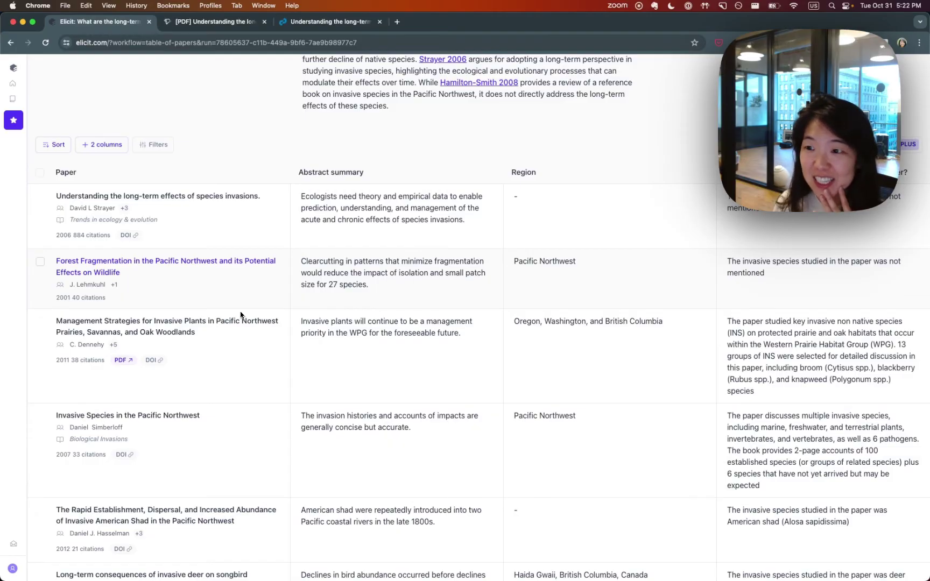
scroll(240, 314, "down", 3)
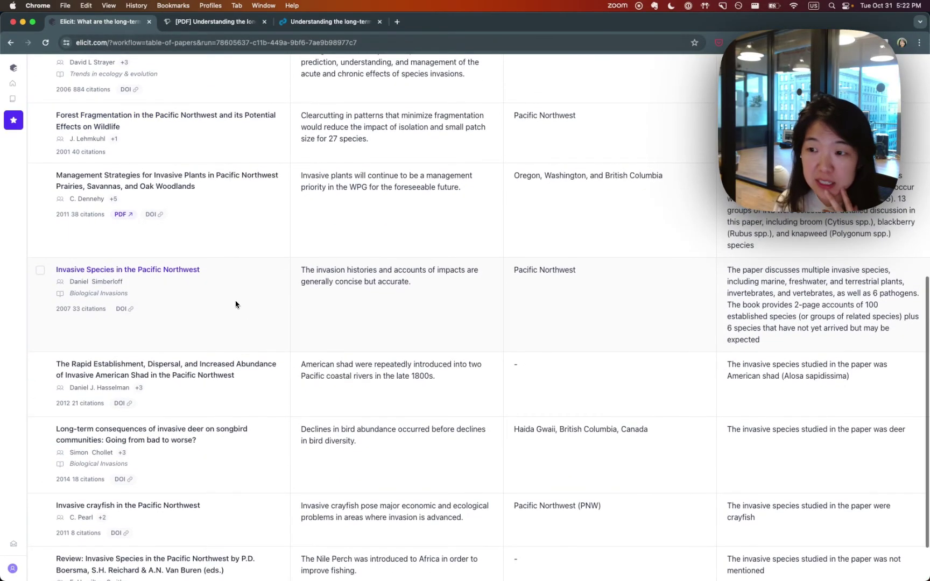
scroll(758, 388, "down", 1)
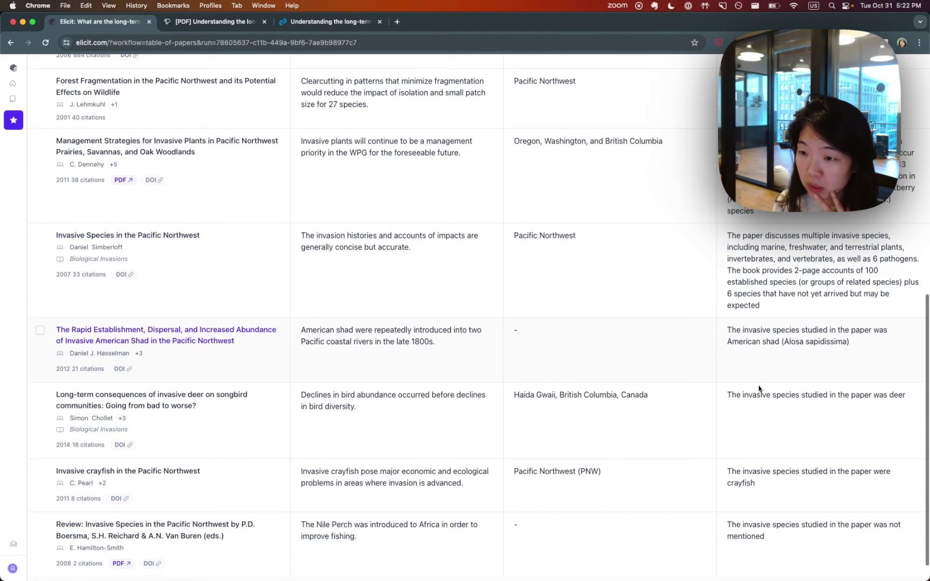
scroll(758, 388, "down", 1)
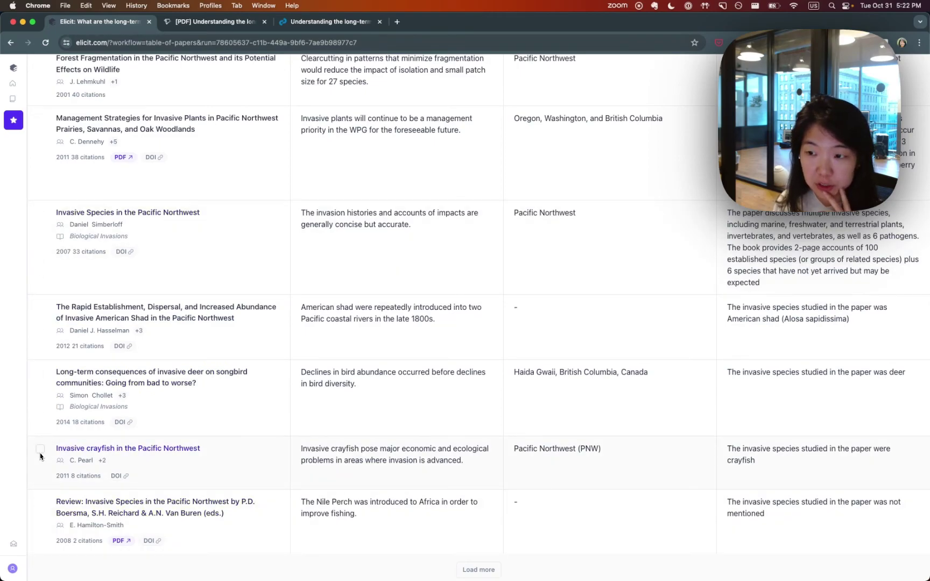
- Select all papers except "Invasive crayfish in the Pacific Northwest" and delete them from the table
scroll(40, 455, "up", 5)
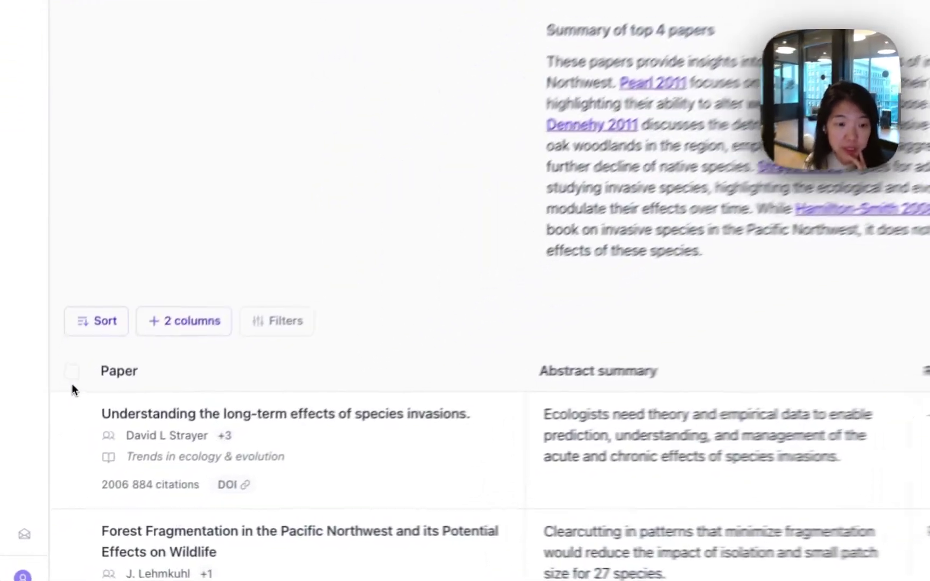
left_click(38, 453)
scroll(80, 350, "down", 15)
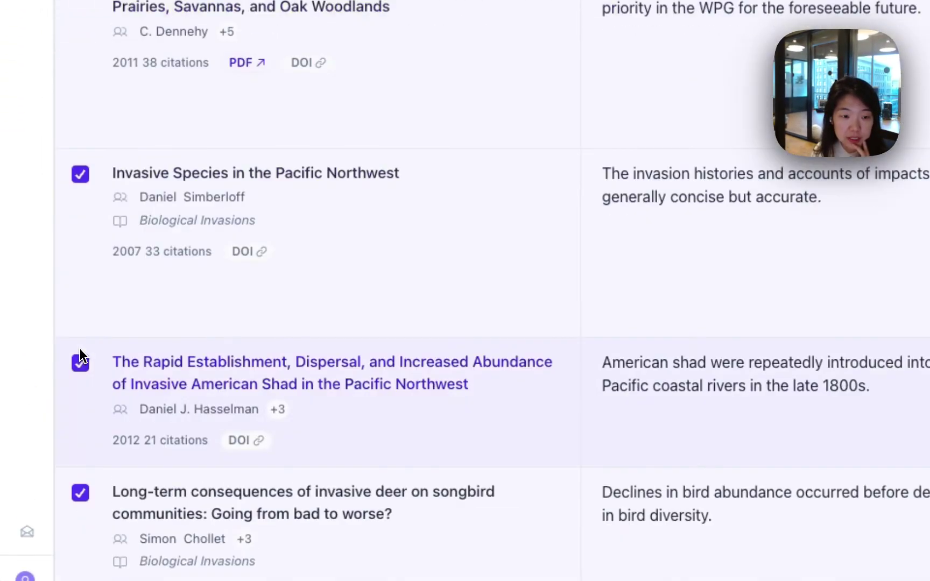
left_click(82, 332)
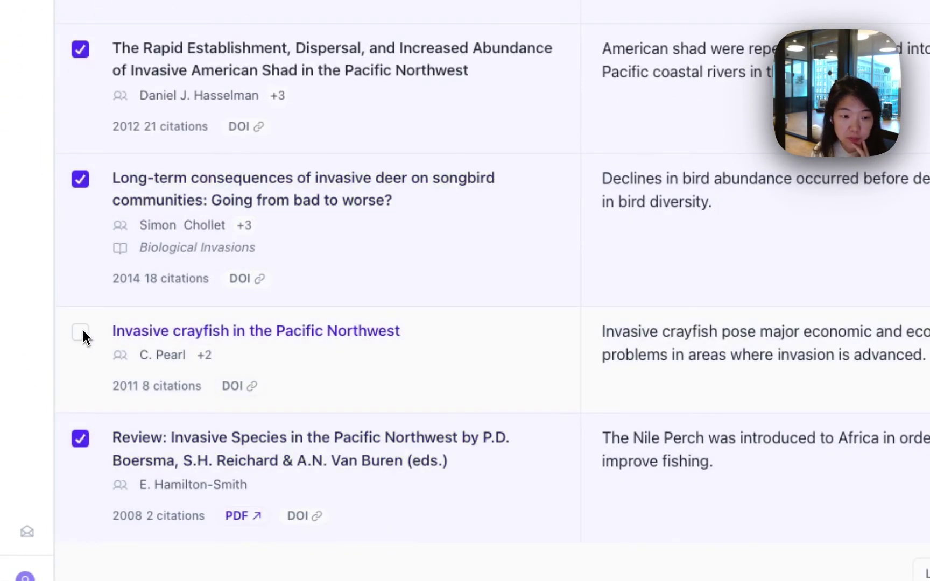
scroll(277, 156, "up", 3)
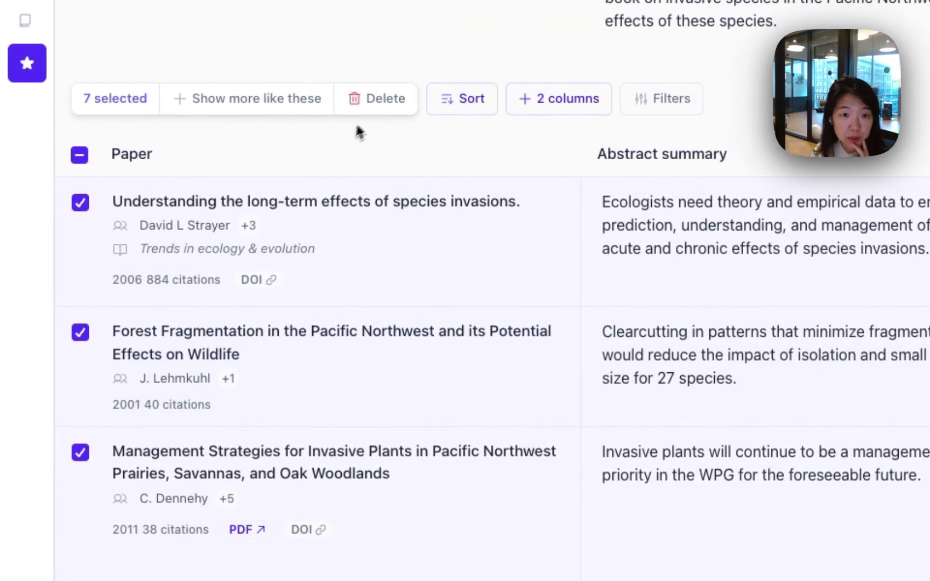
scroll(366, 118, "up", 10)
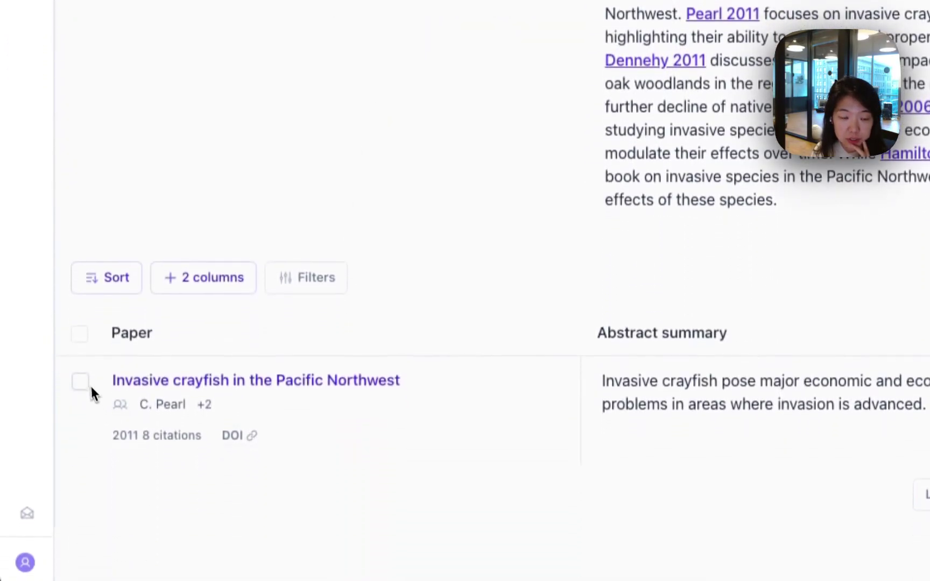
- Select "Invasive crayfish in the Pacific Northwest" and load more papers similar to it
left_click(80, 375)
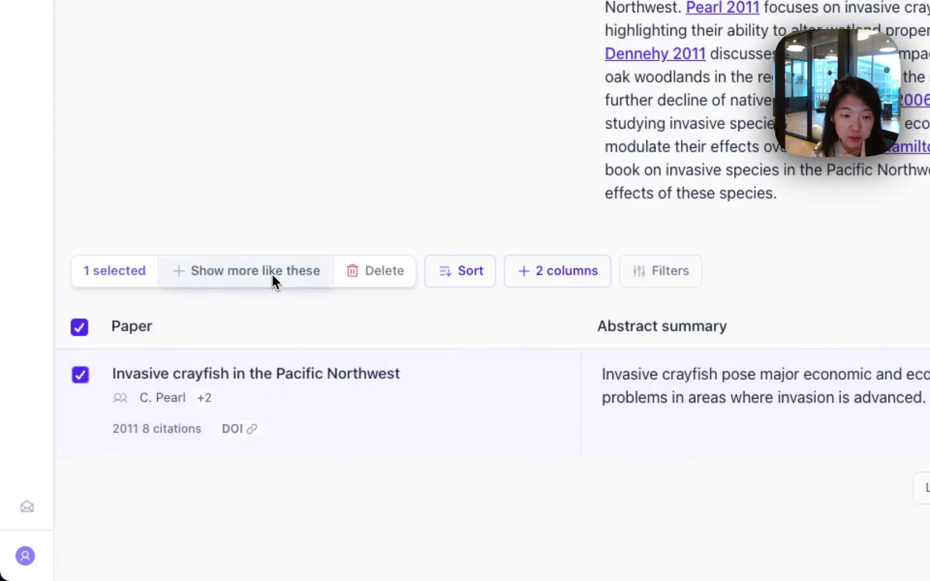
left_click(245, 278)
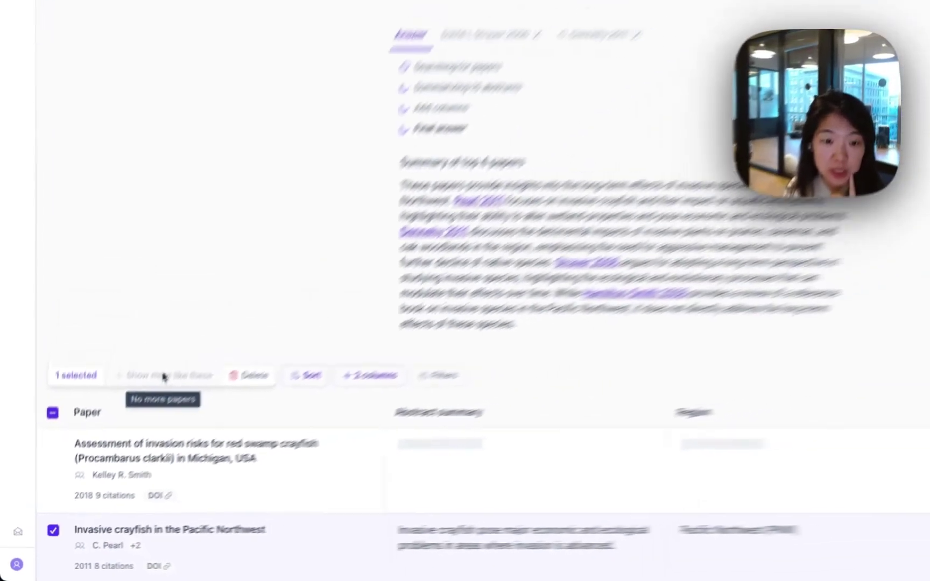
- Look through the newly added similar papers, comparing their abstract summaries, regions and invasive species answers, and return to the summary
scroll(126, 443, "down", 3)
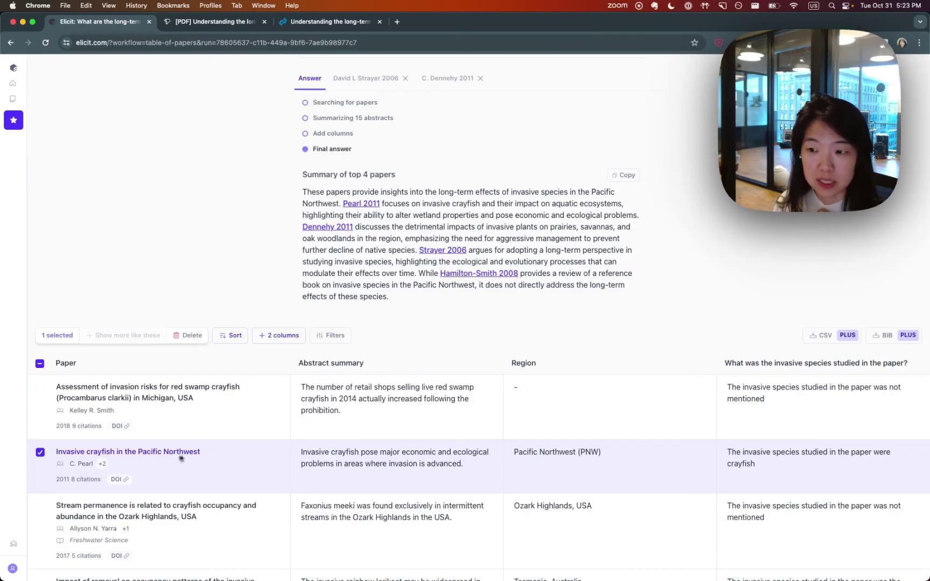
scroll(322, 429, "down", 3)
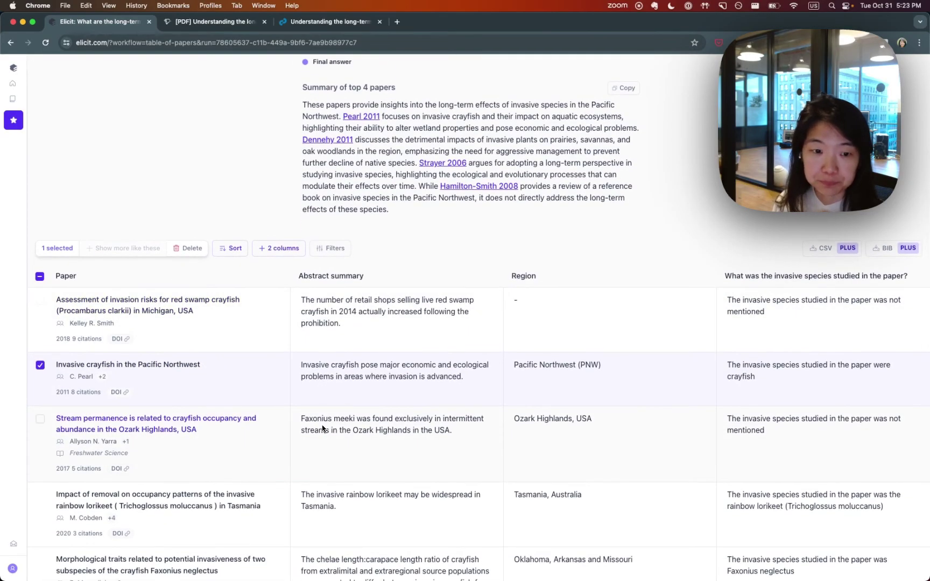
scroll(322, 429, "down", 4)
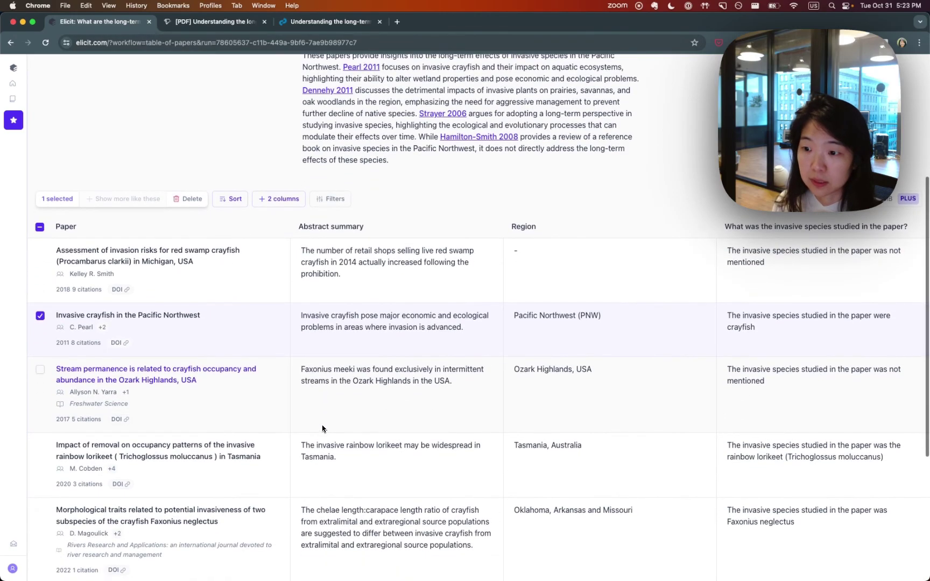
scroll(761, 408, "down", 3)
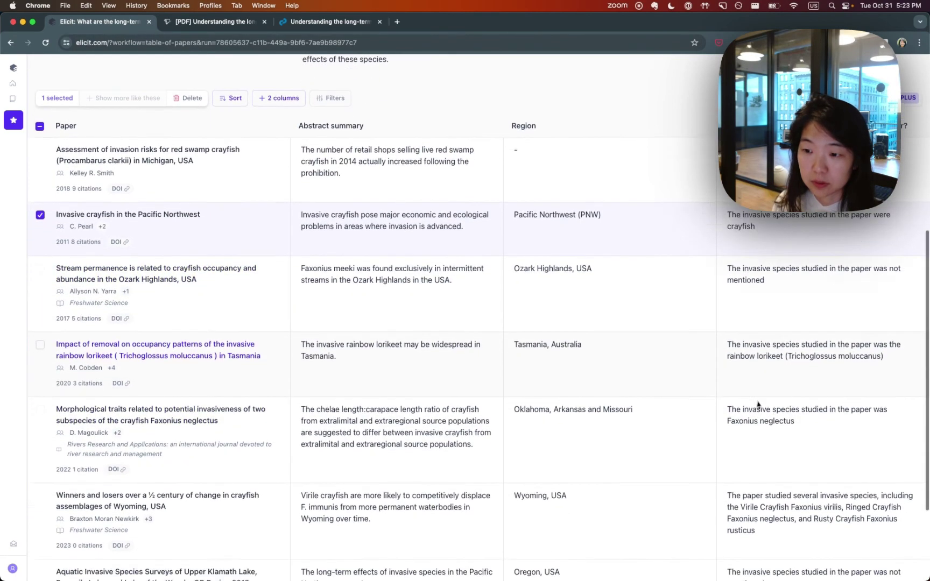
scroll(764, 404, "down", 2)
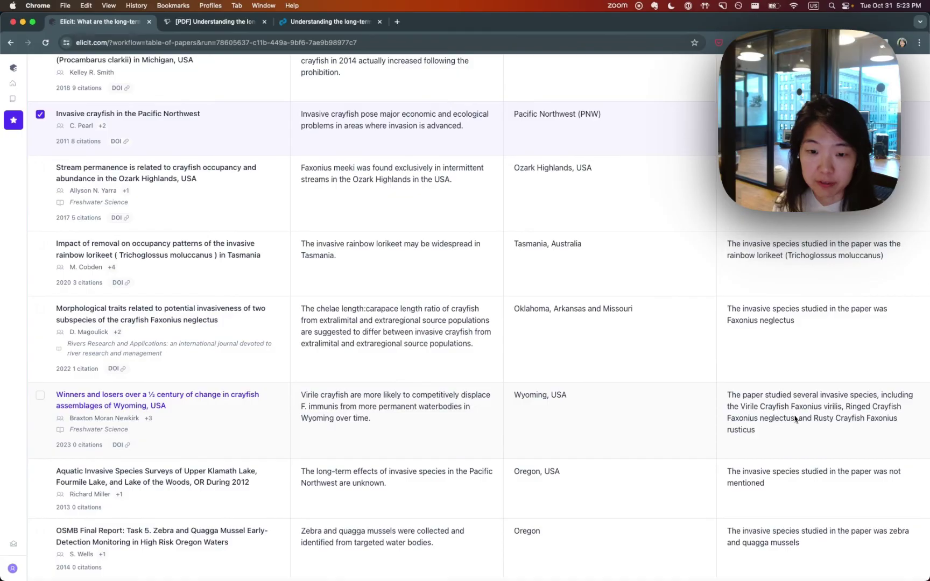
scroll(799, 418, "down", 1)
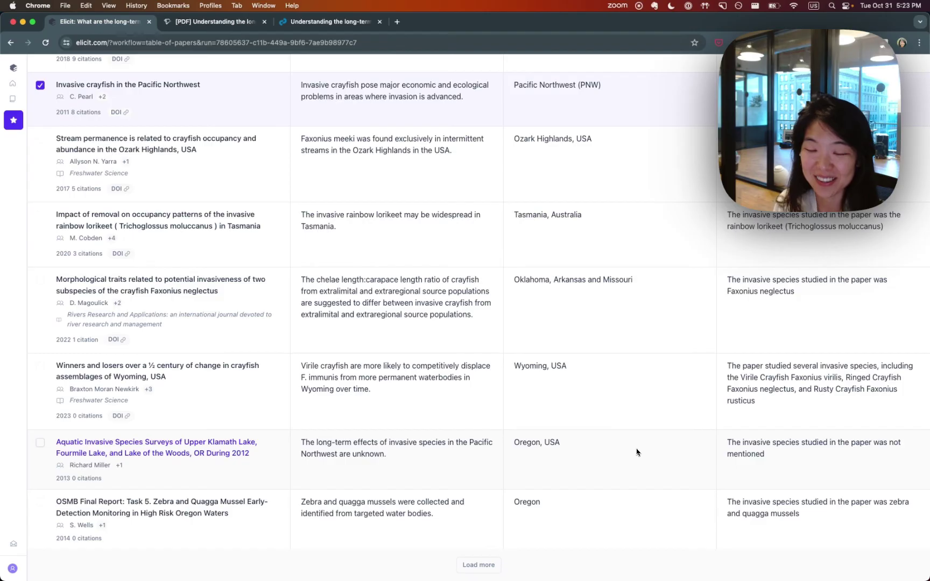
scroll(637, 452, "up", 8)
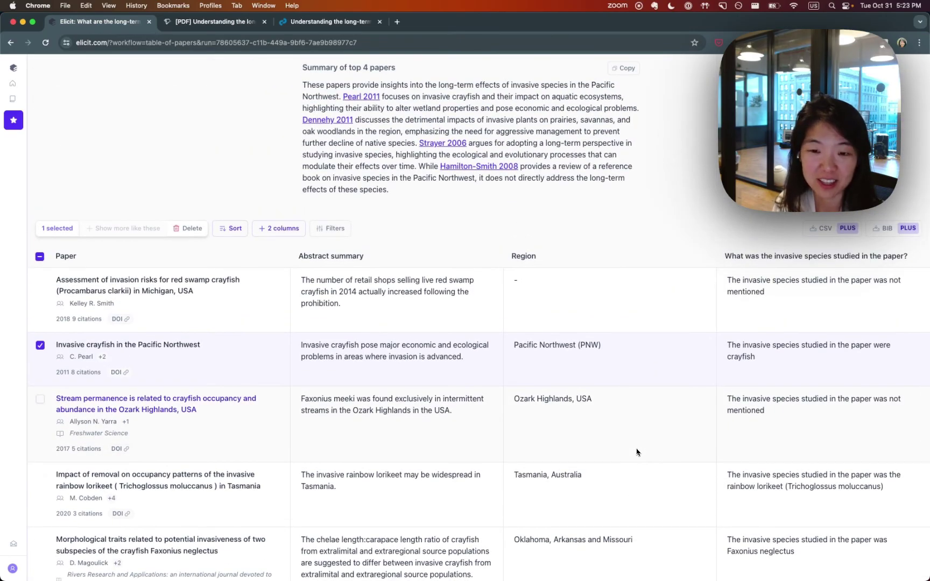
scroll(637, 452, "up", 6)
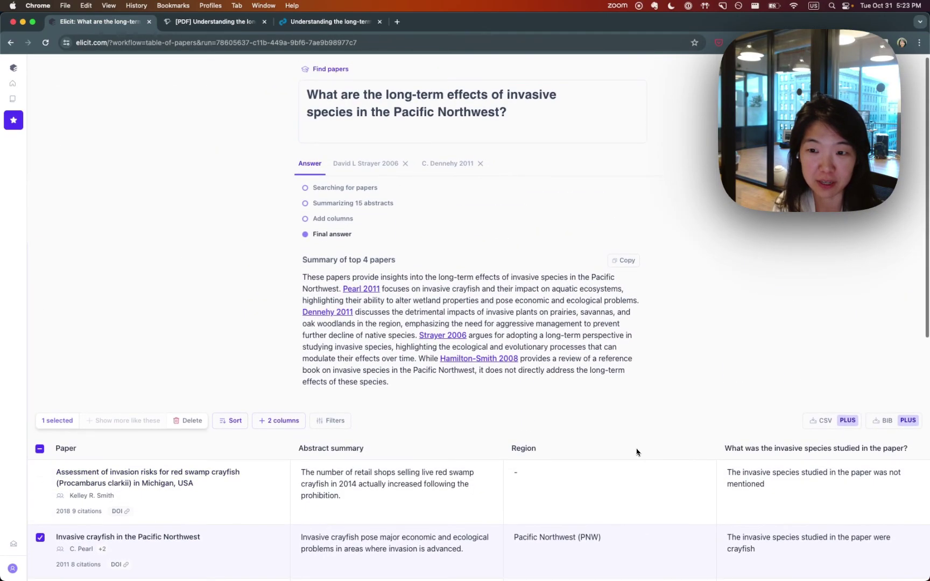
scroll(637, 452, "up", 1)
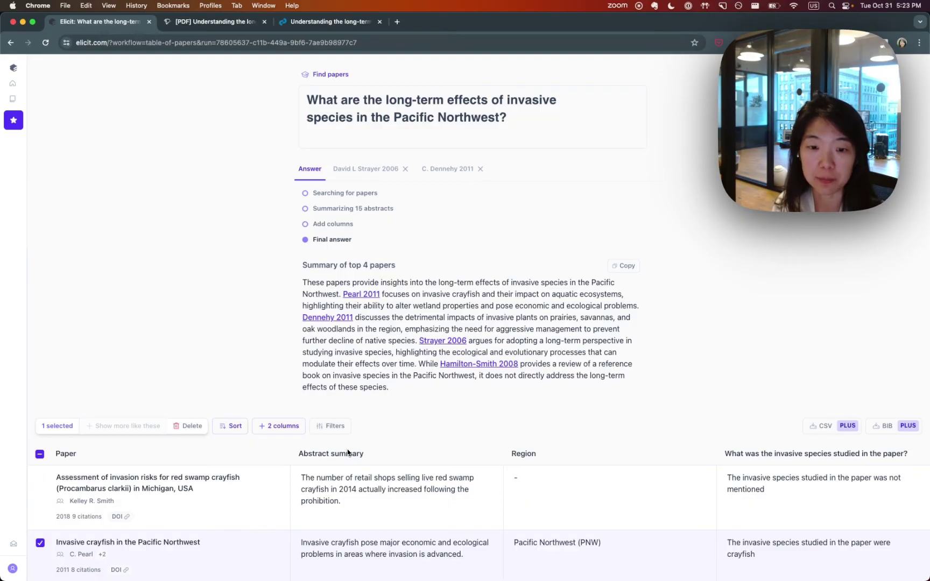
- Clear the paper selection, view the current and available columns, and close the column options without adding any
scroll(409, 424, "down", 3)
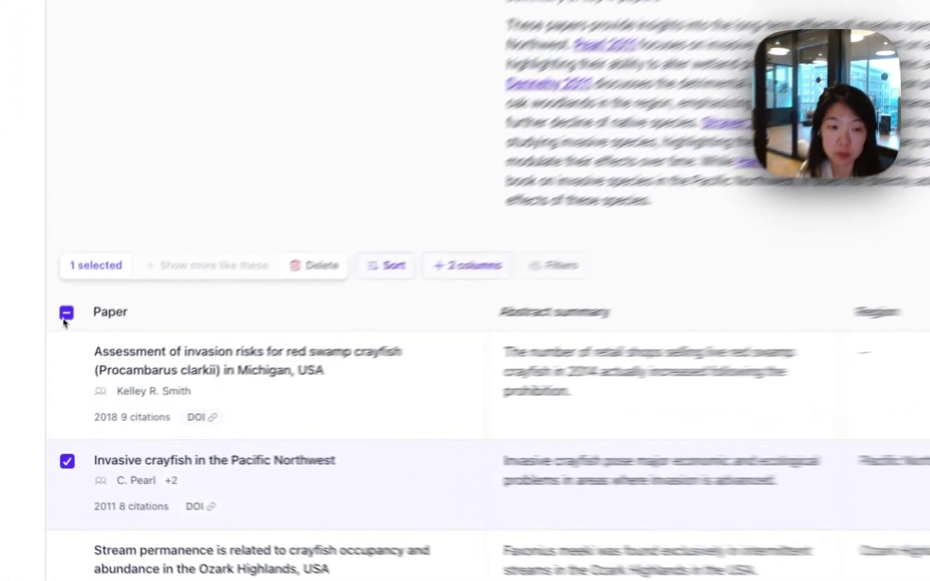
left_click(40, 369)
left_click(75, 290)
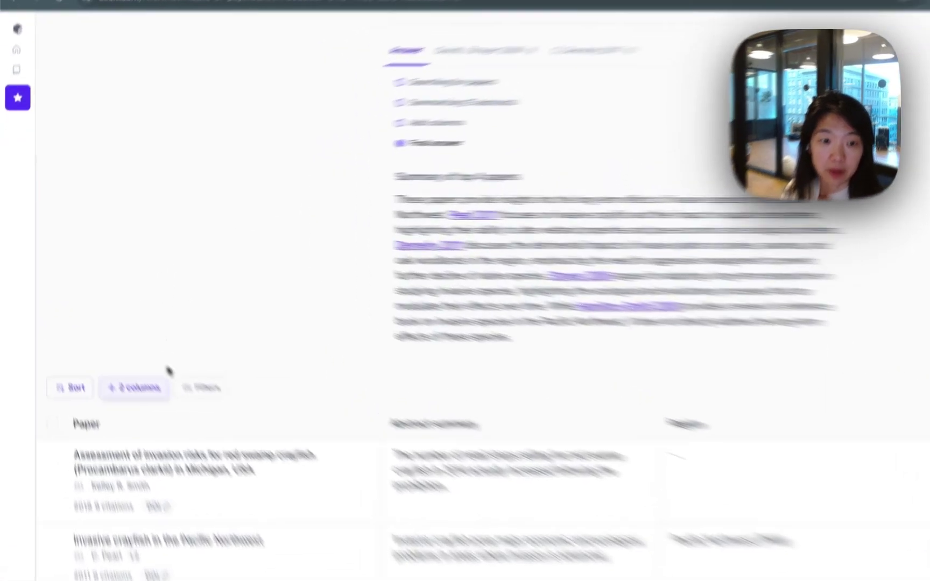
left_click(101, 341)
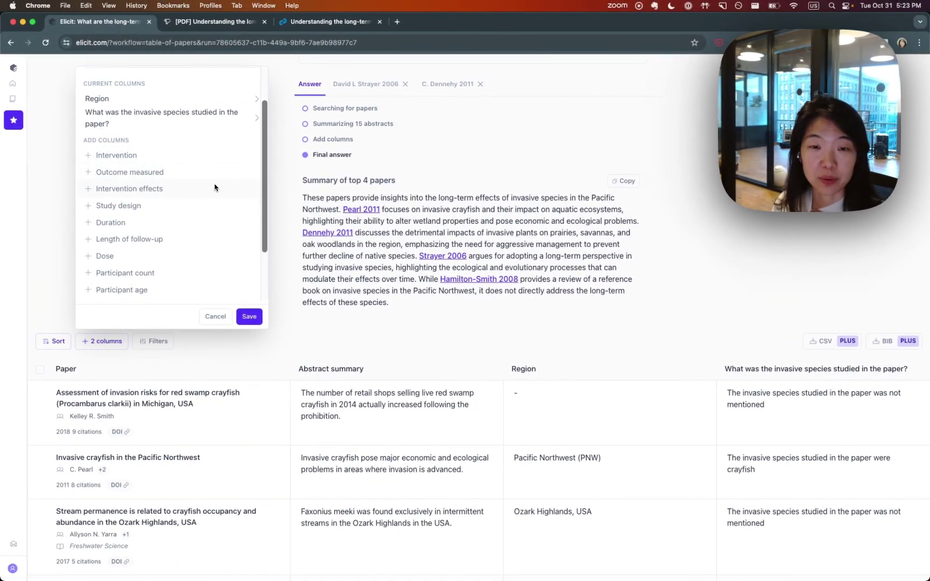
left_click(332, 338)
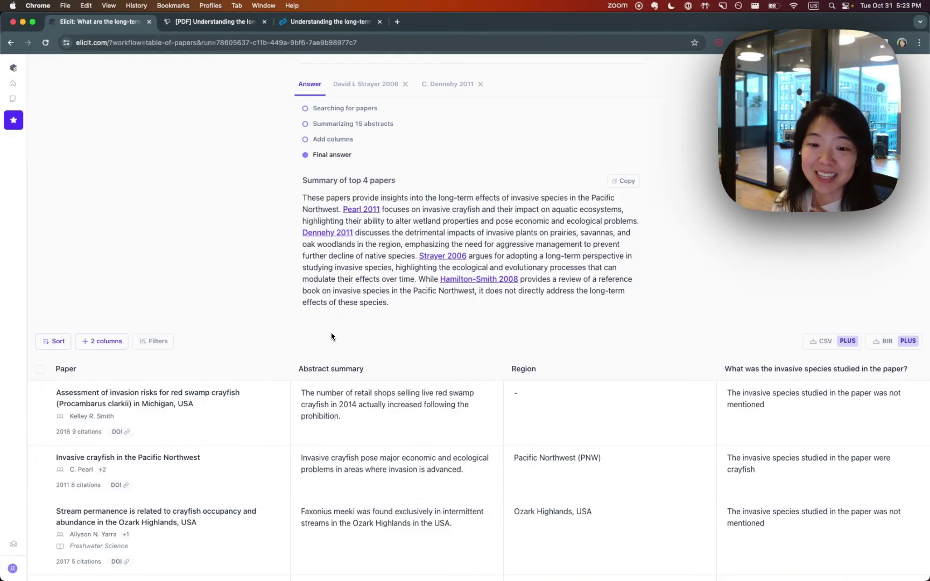